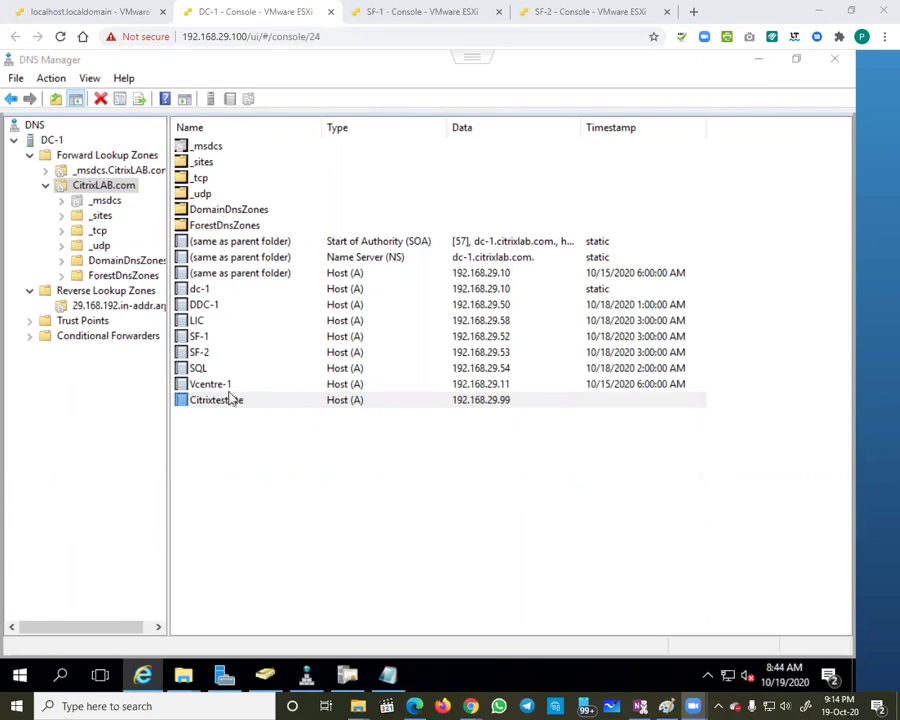
Step: Check the Citrixtestsite A record (192.168.29.99) and bring up the CitrixLAB-DC-1-CA Certification Authority console
click(218, 403)
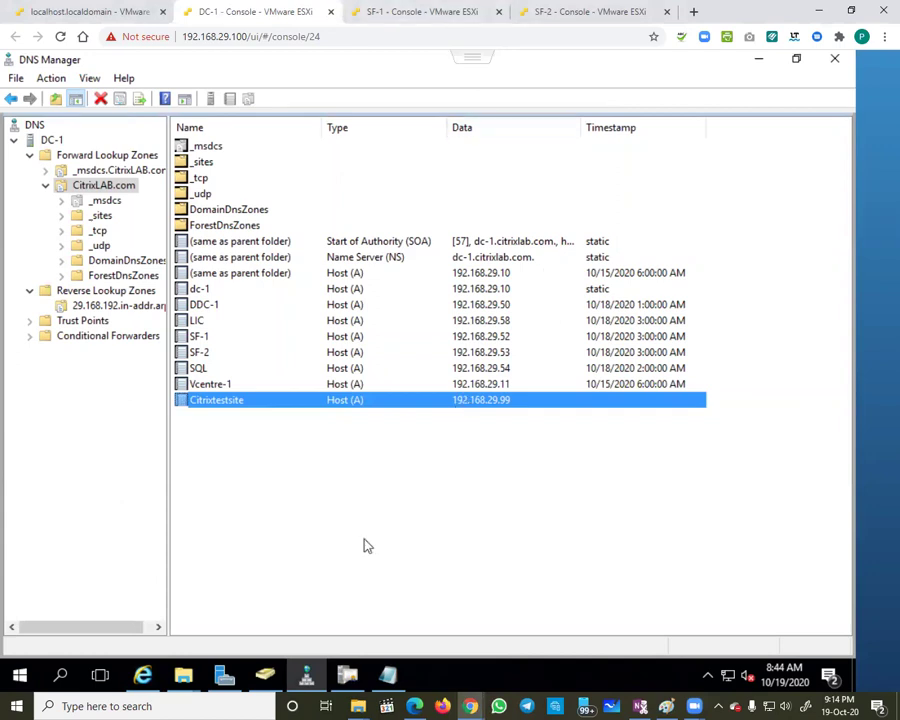
click(348, 678)
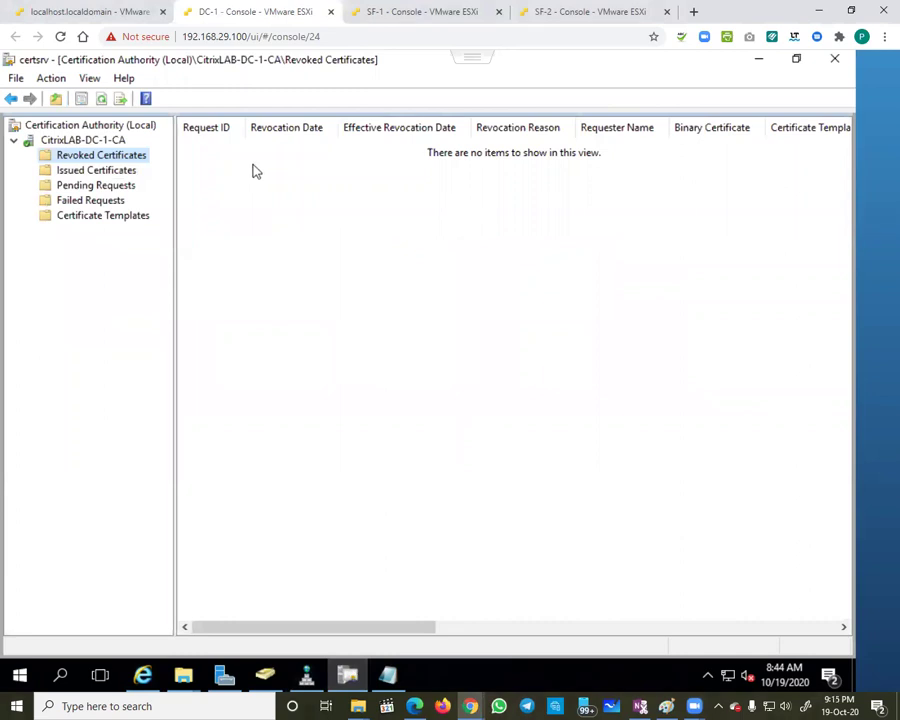
click(143, 676)
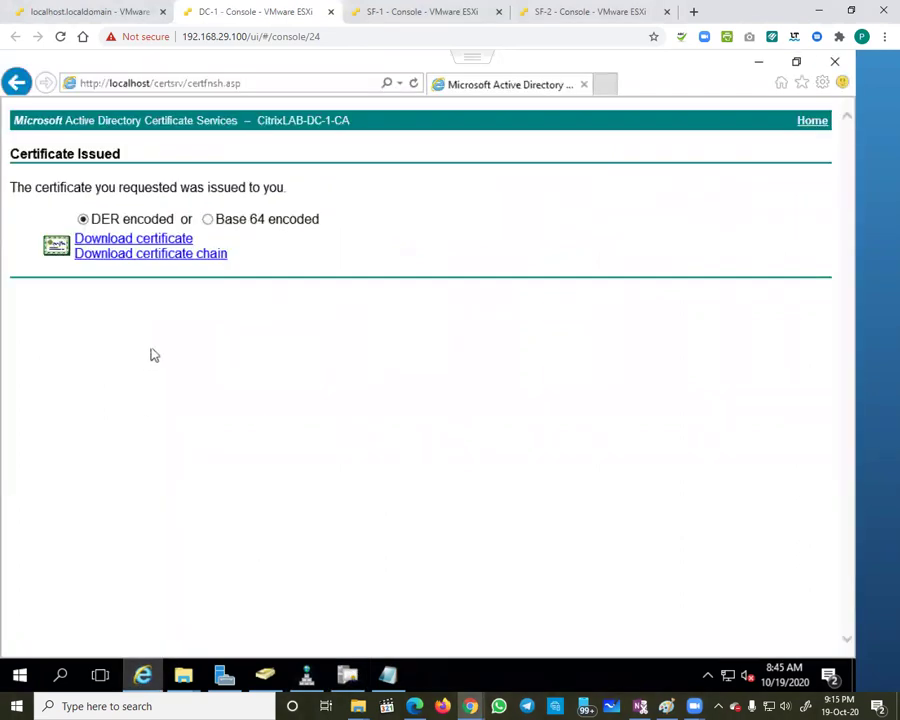
click(189, 84)
click(189, 84)
drag(187, 83, 263, 82)
key(BackSpace)
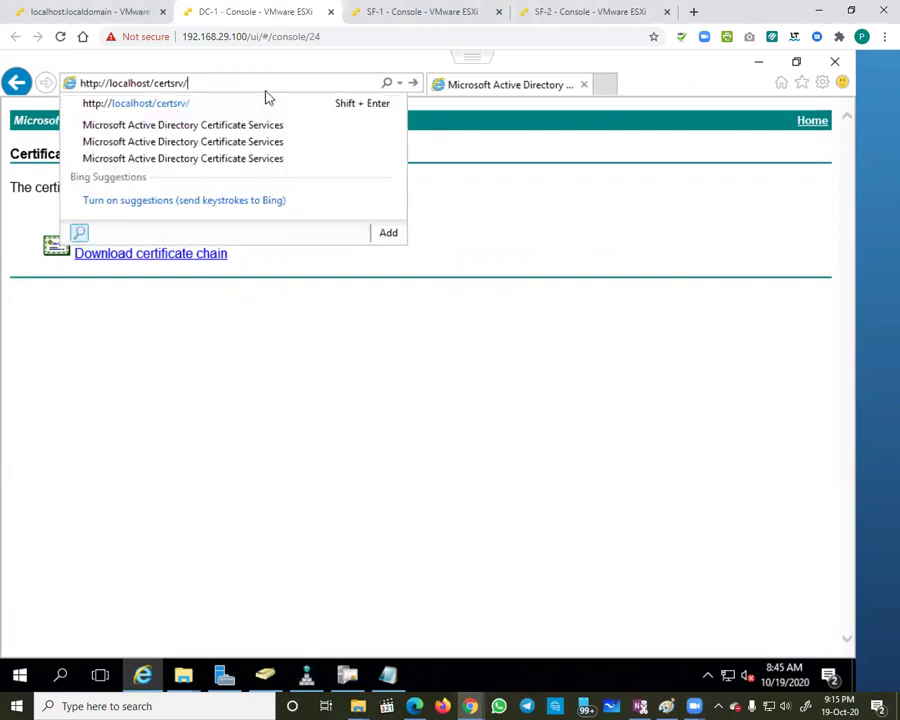
key(Return)
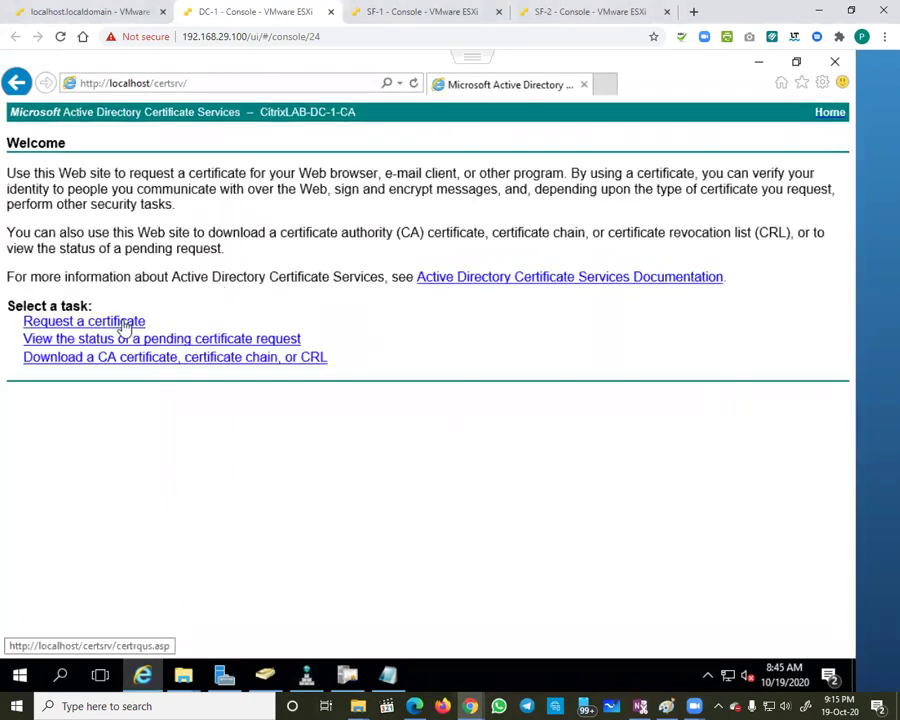
Step: Go to Request a certificate > advanced certificate request > Submit a certificate request
click(124, 323)
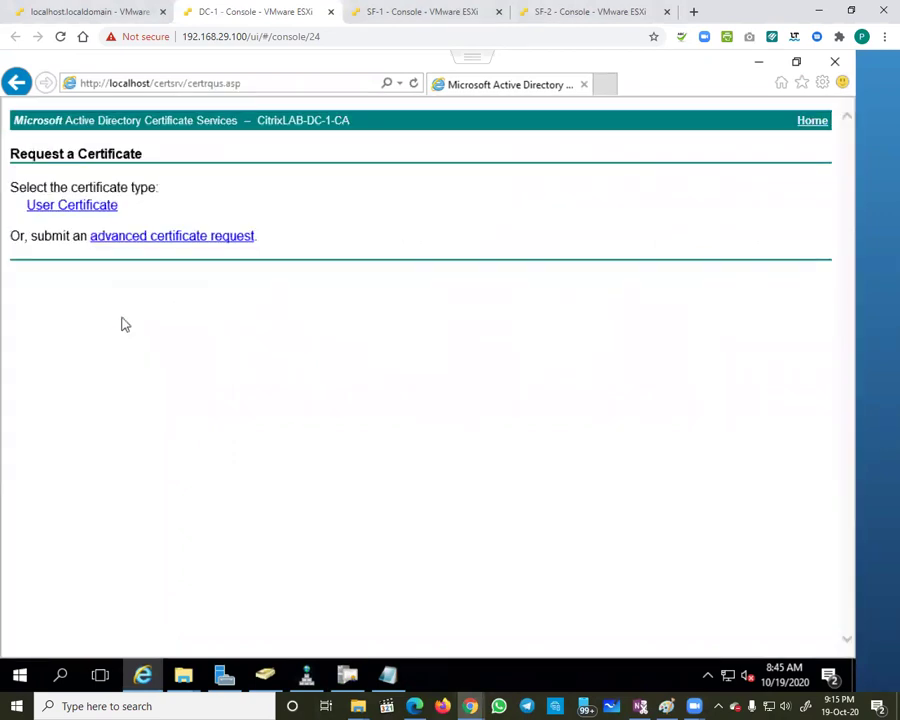
click(118, 237)
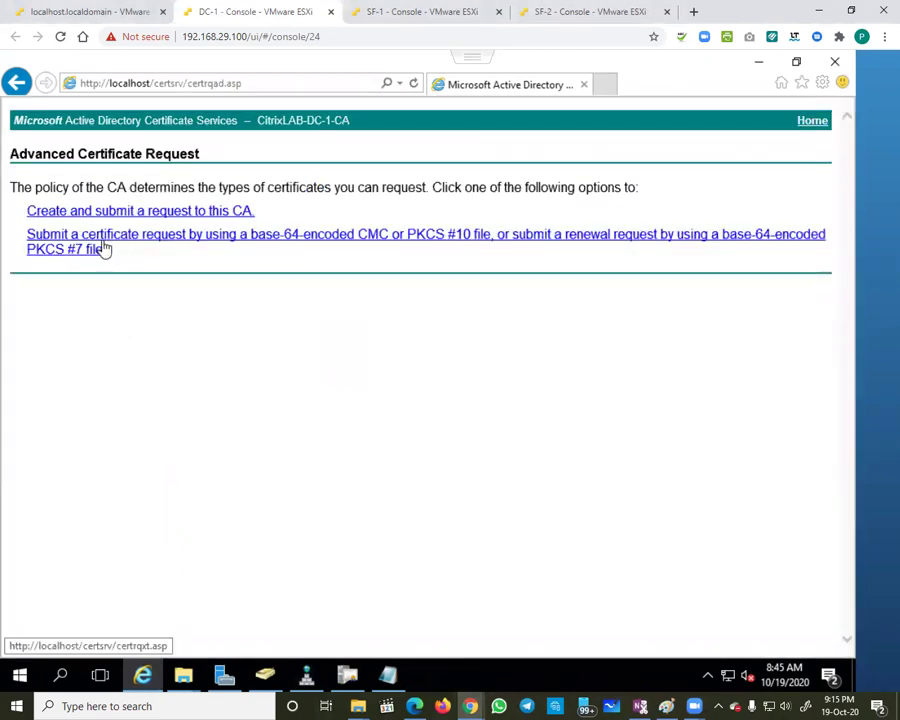
click(106, 249)
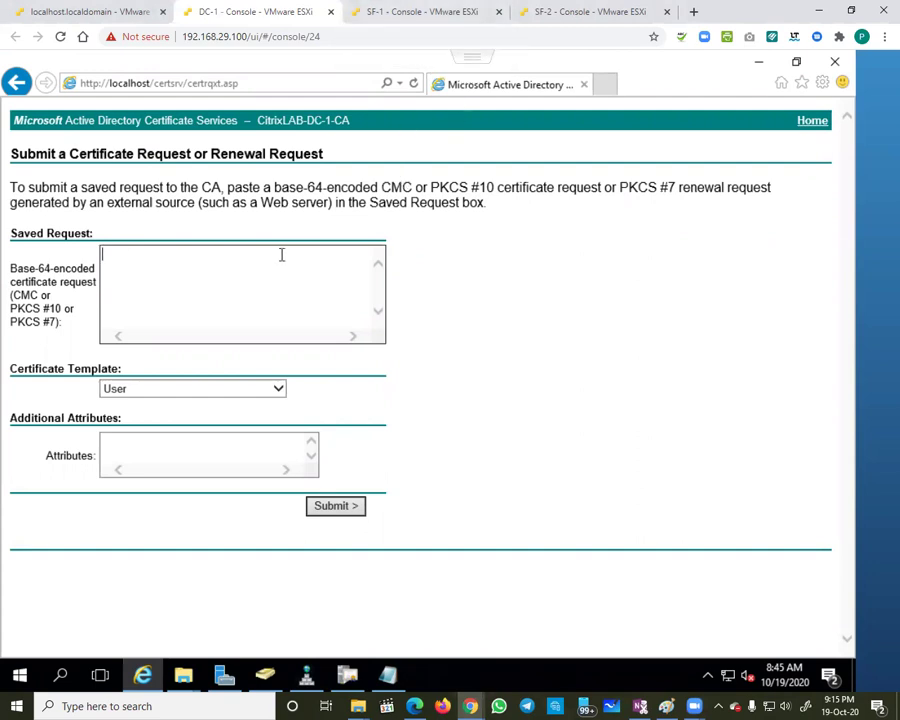
click(390, 12)
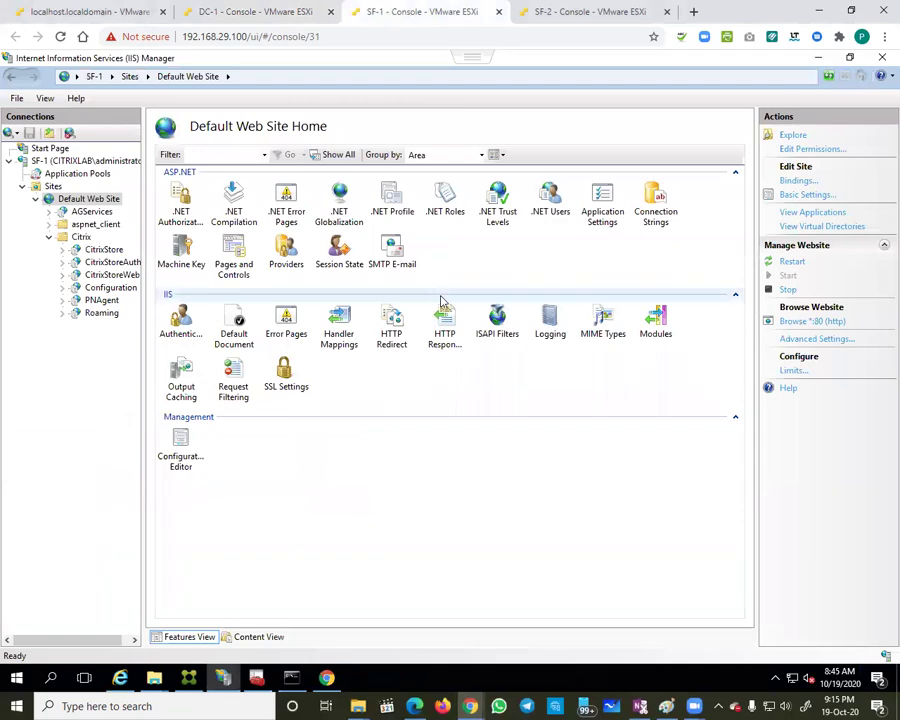
Step: From SF-1's Server Certificates page, launch Create Certificate Request
click(72, 162)
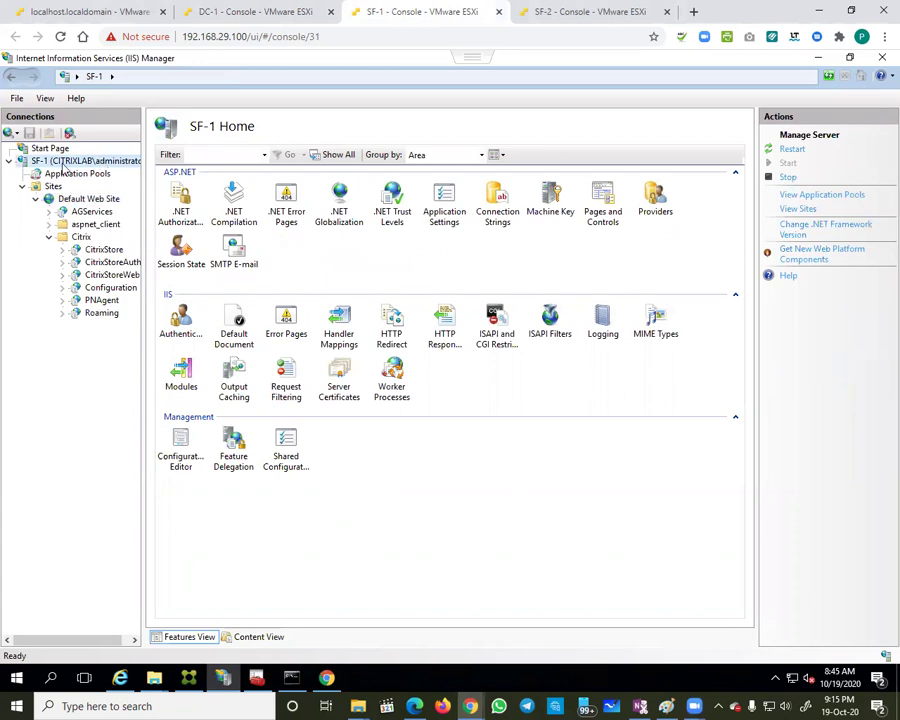
double_click(331, 386)
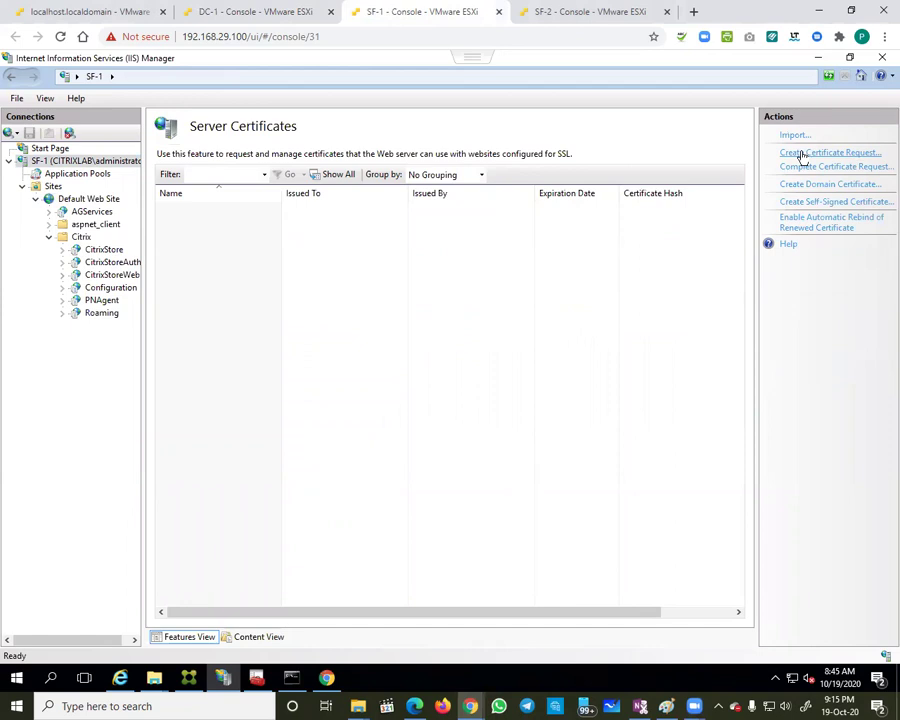
click(801, 156)
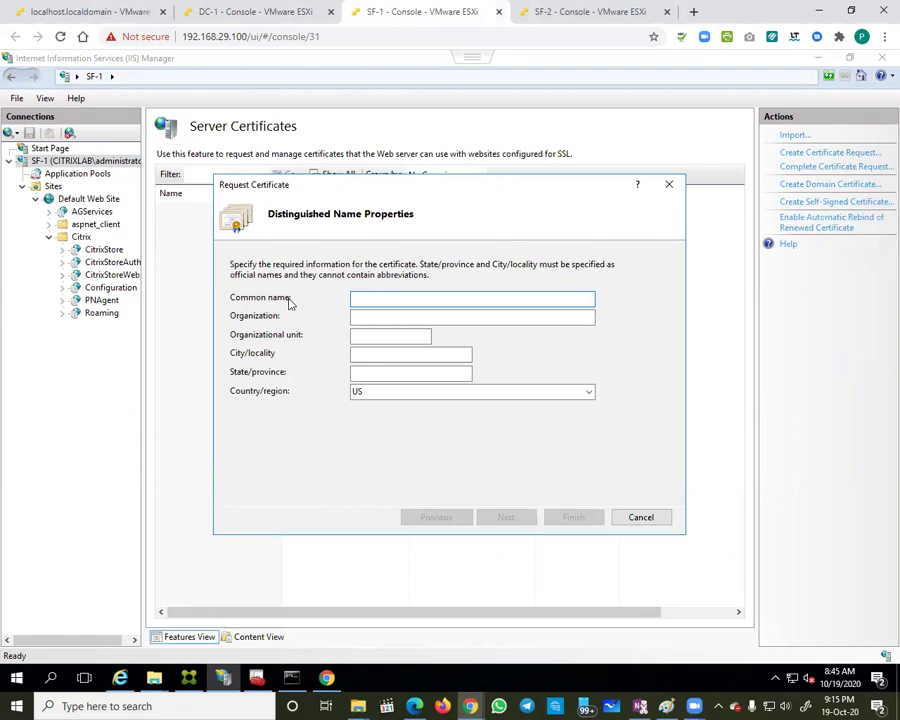
Step: Enter distinguished name citrixtestsite, citrix, citrixusr, Hyd, TS, with country IN
text(citrixtestsite)
click(360, 316)
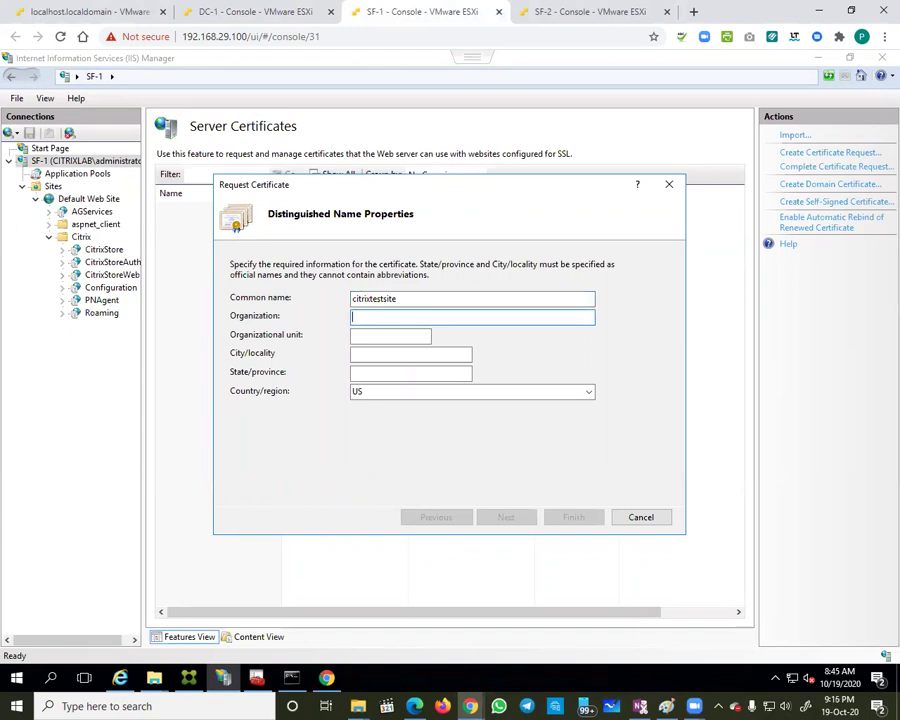
click(390, 335)
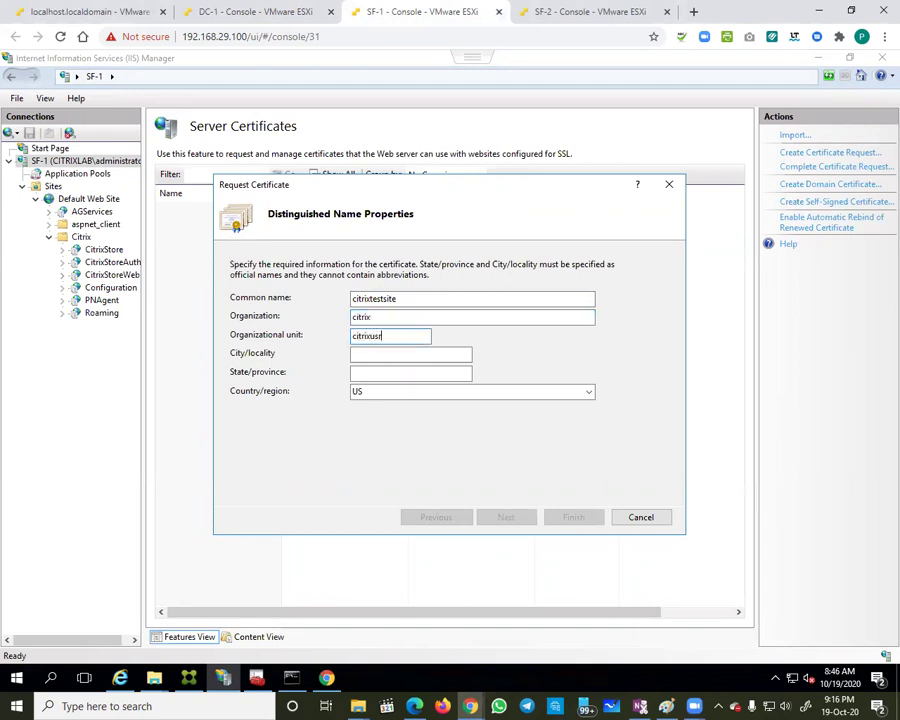
text(citrixusr)
key(Tab)
click(411, 373)
text(TS)
key(Tab)
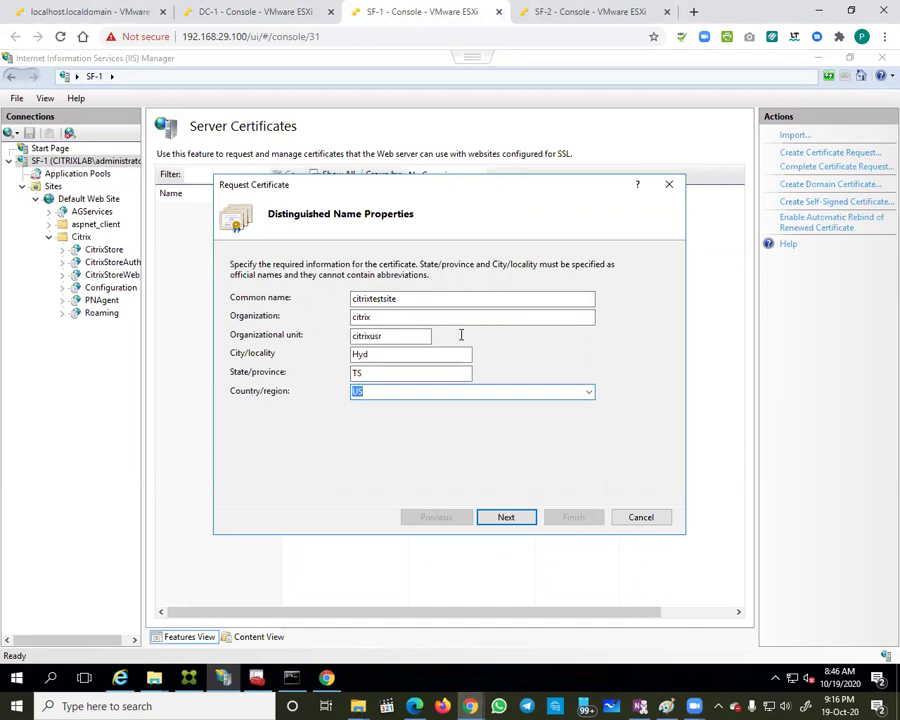
click(588, 392)
scroll(491, 287, up, 20)
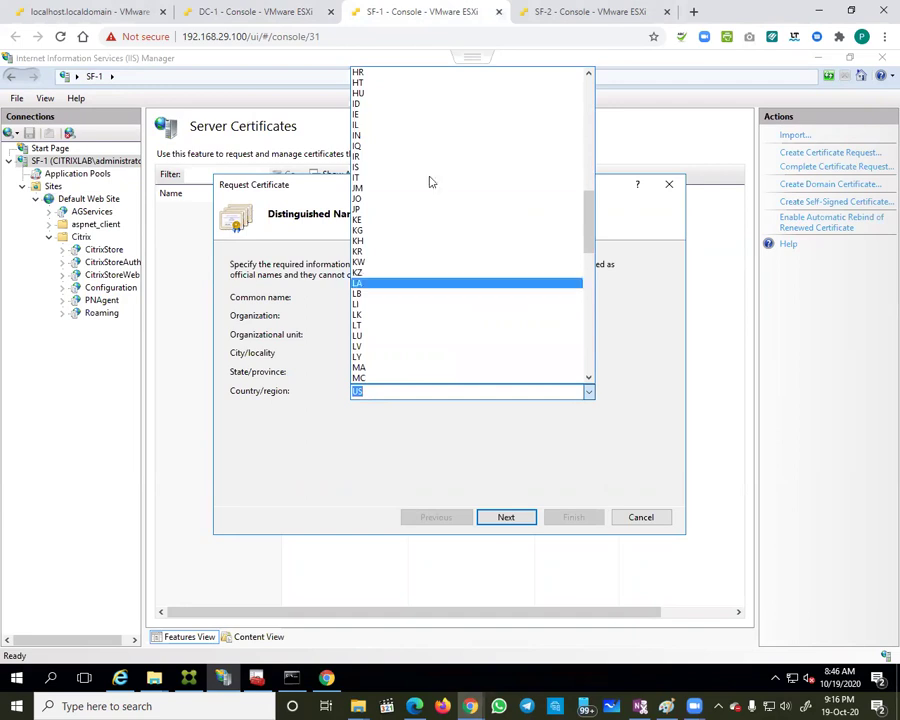
click(396, 136)
Step: Set the request's key bit length to 2048 and continue to the File Name step
click(506, 518)
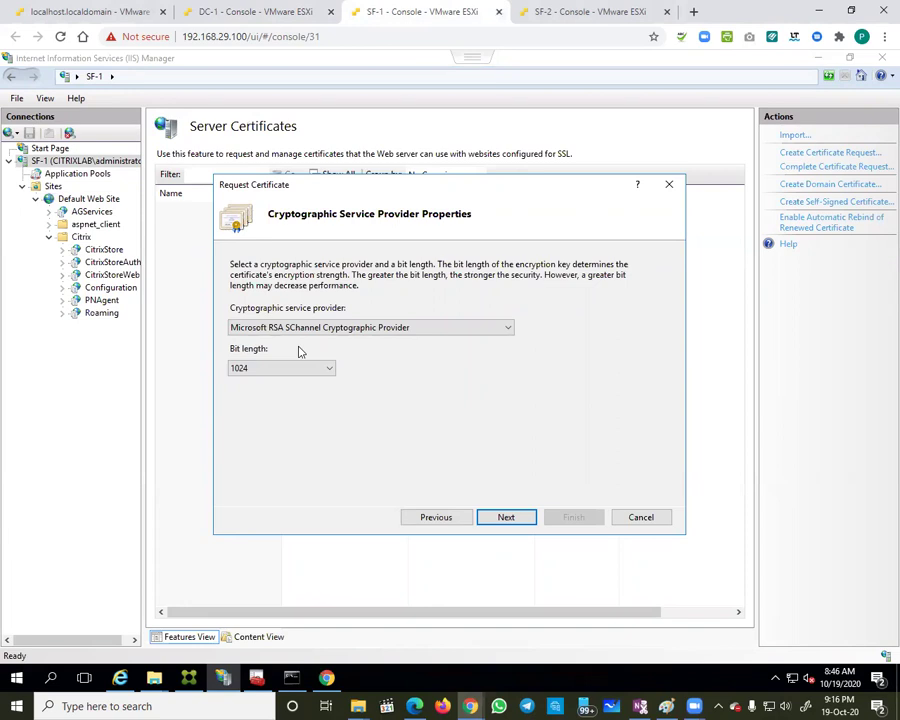
click(330, 369)
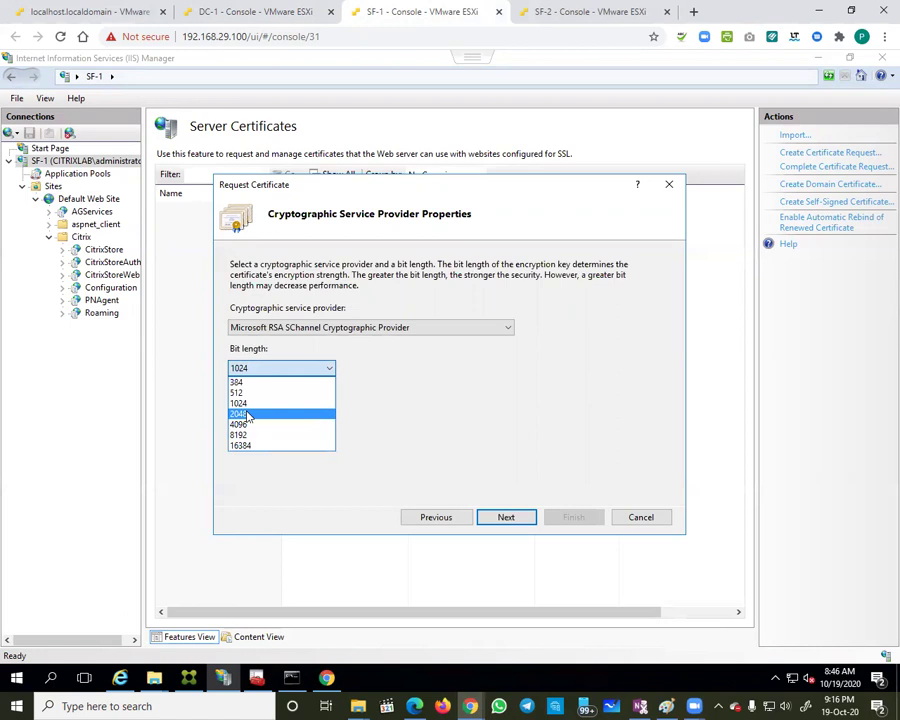
click(244, 413)
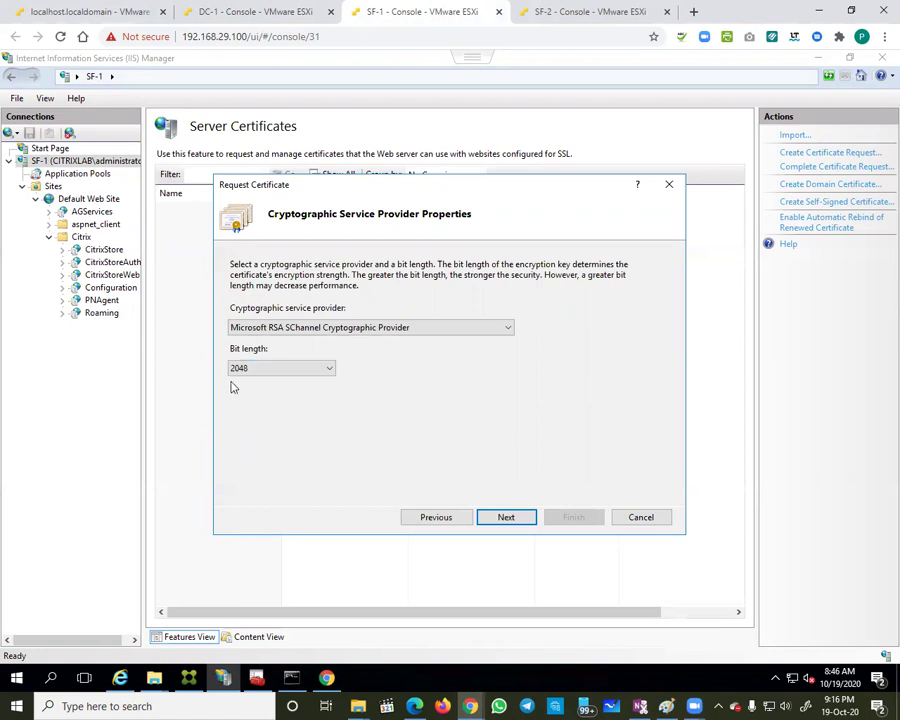
click(506, 516)
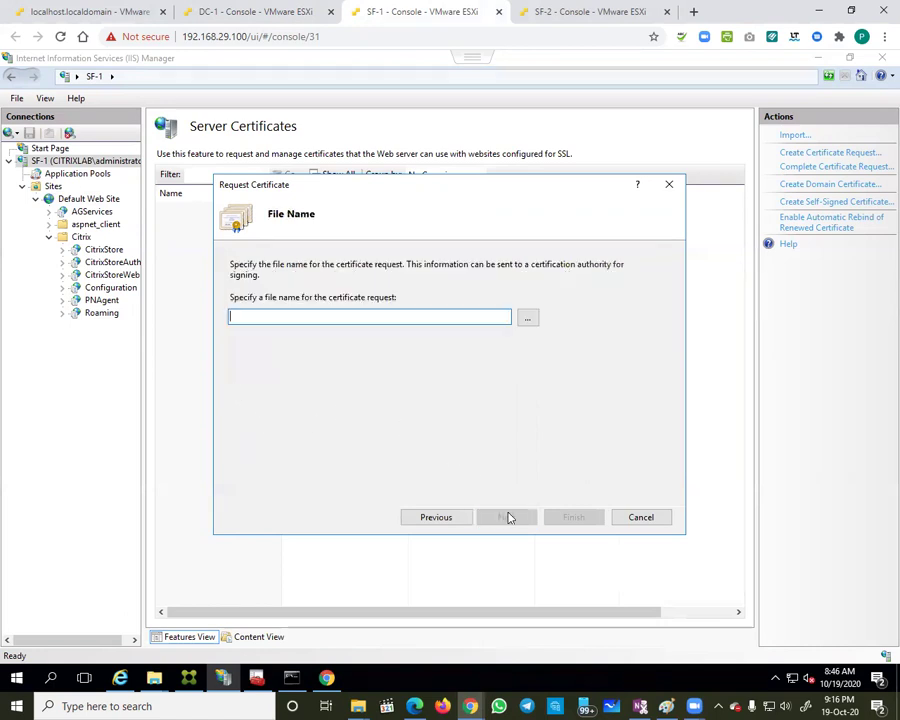
Step: Save the request as citrixtestsiteCSR on the Desktop and finish the wizard
click(531, 317)
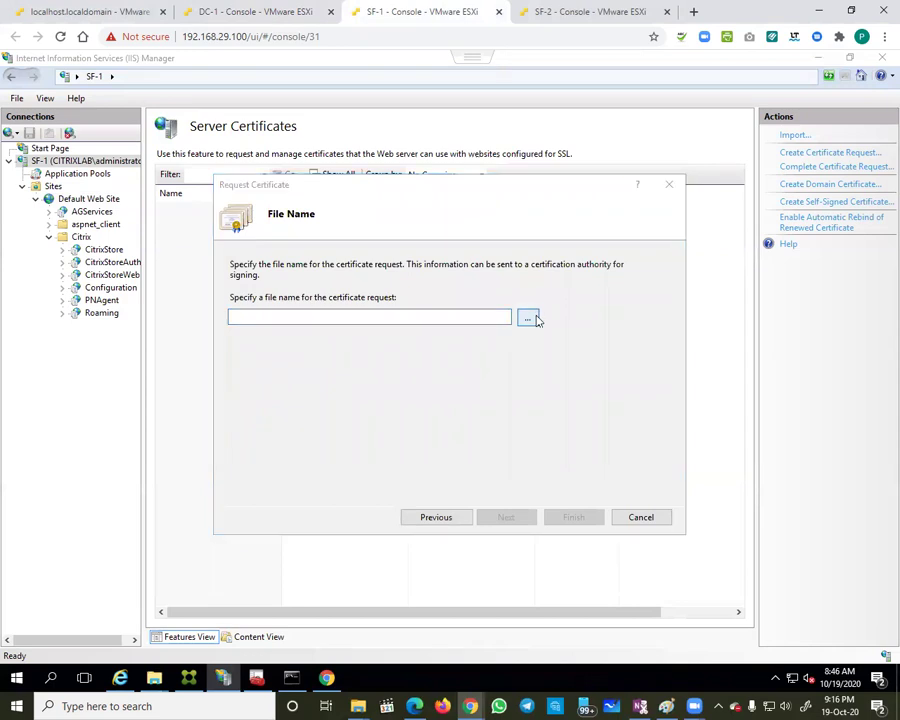
click(268, 329)
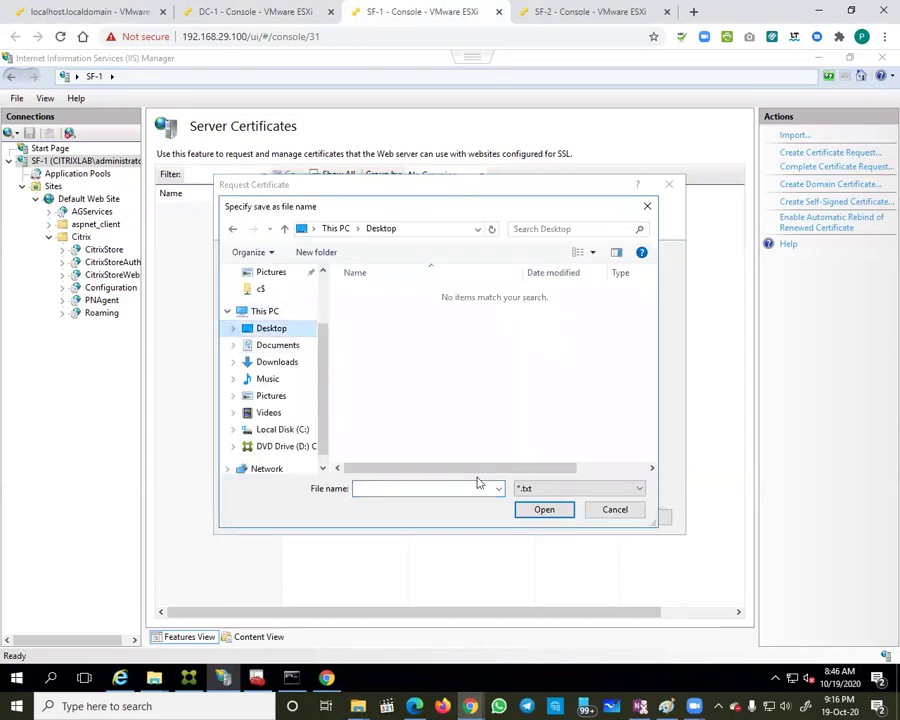
click(432, 486)
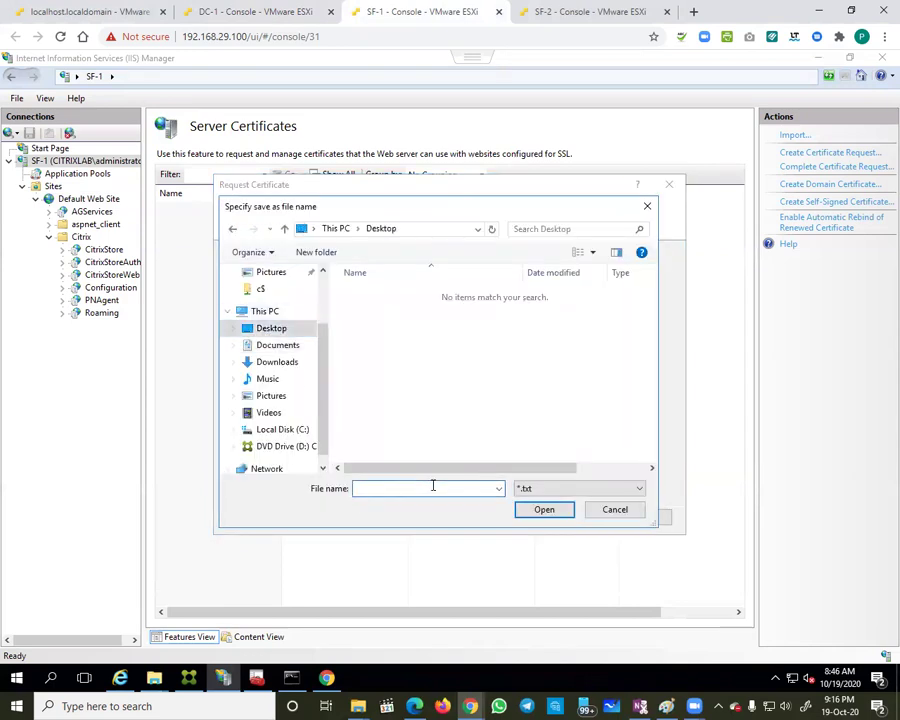
text(citrixtestsiteCSR)
click(545, 510)
click(572, 516)
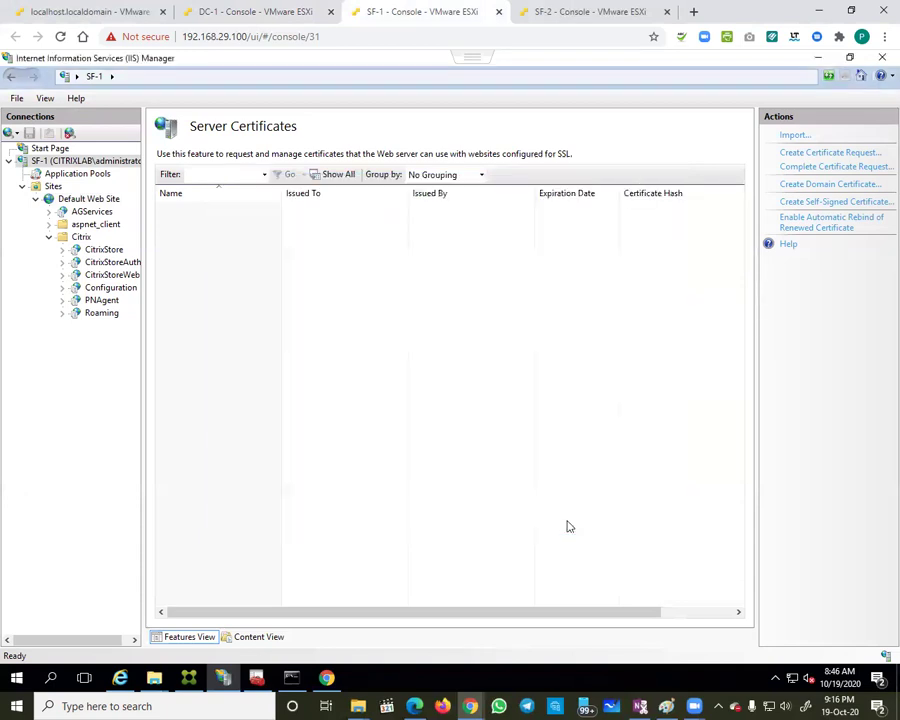
Step: On SF-1's desktop, inspect the citrixtestsiteCSR request file and copy it
right_click(380, 684)
click(428, 581)
double_click(27, 296)
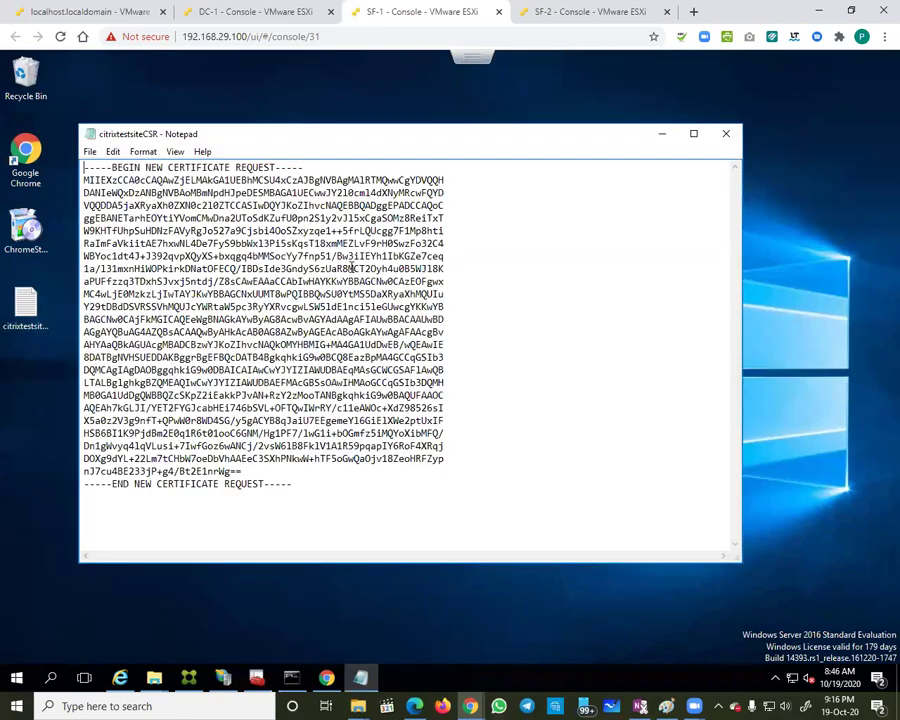
click(727, 134)
double_click(26, 305)
click(737, 131)
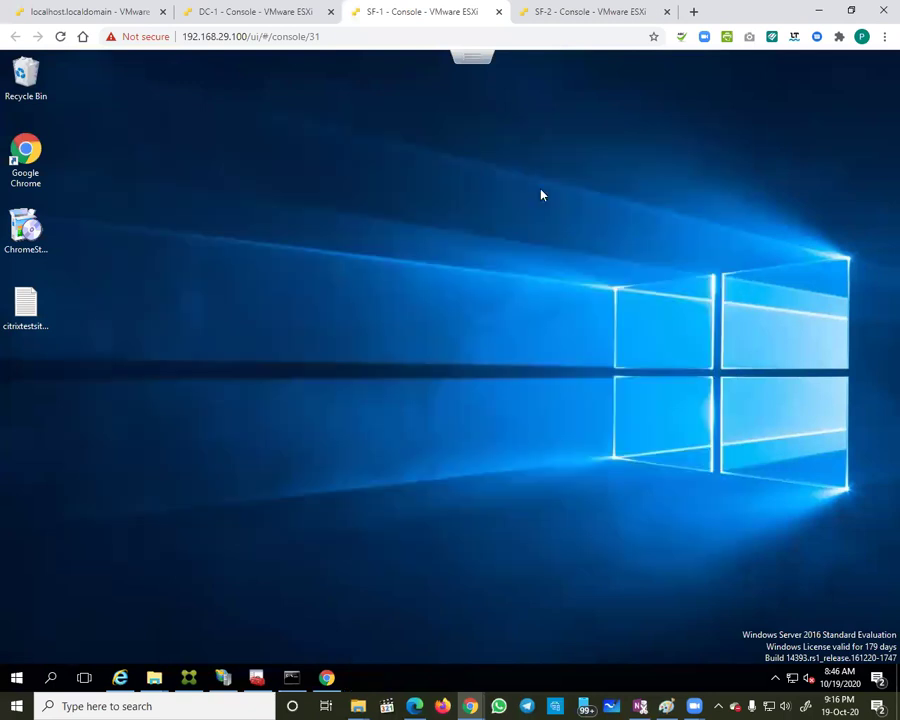
right_click(27, 313)
click(61, 478)
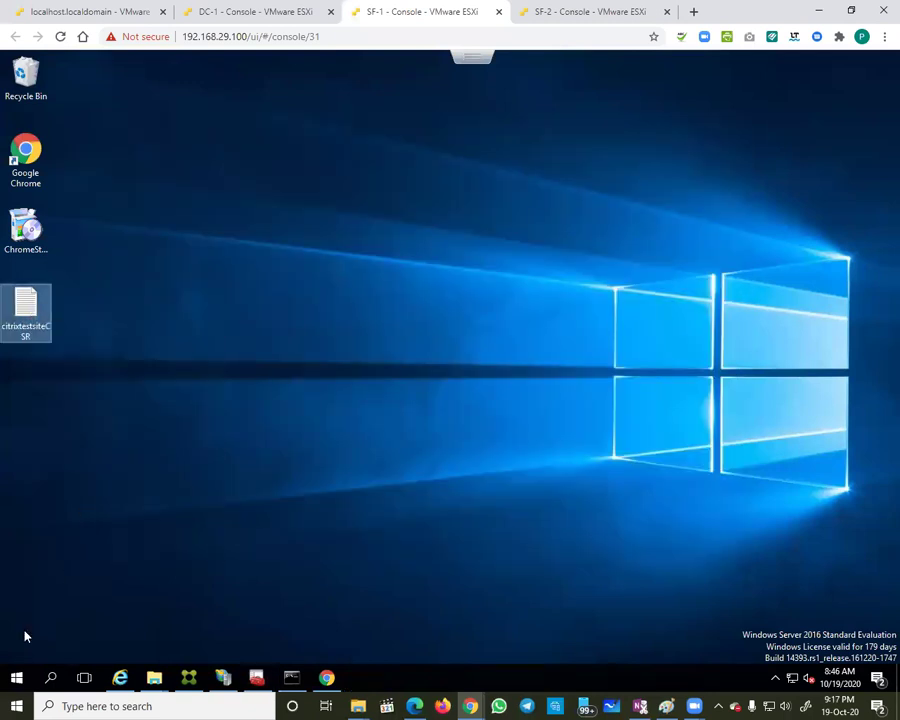
Step: Create an SSL2 folder in the \\192.168.29.10\c$ share and paste citrixtestsiteCSR into it
right_click(16, 677)
click(52, 609)
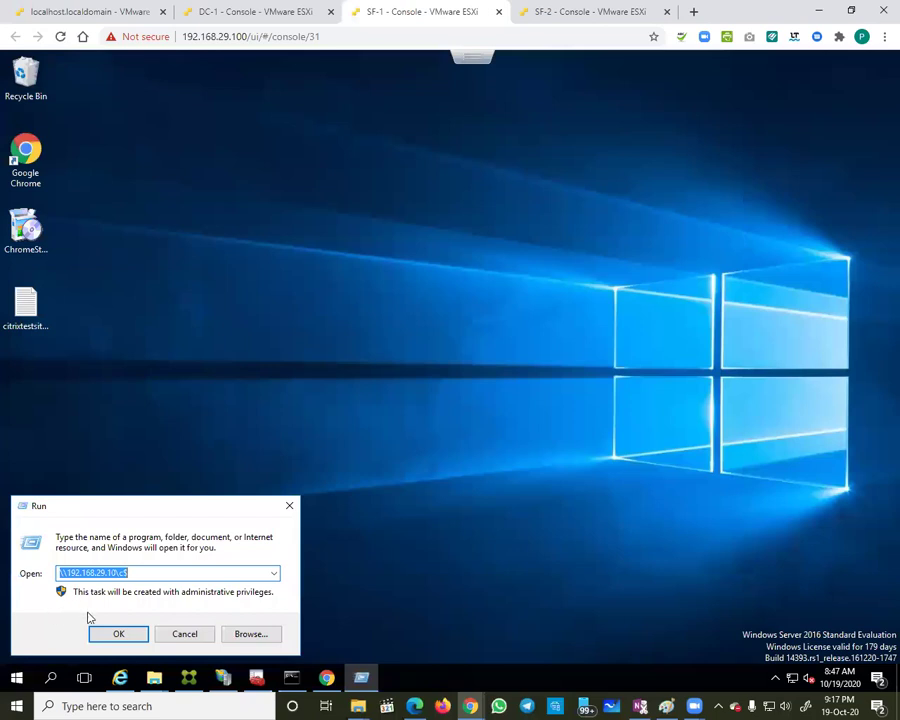
click(119, 632)
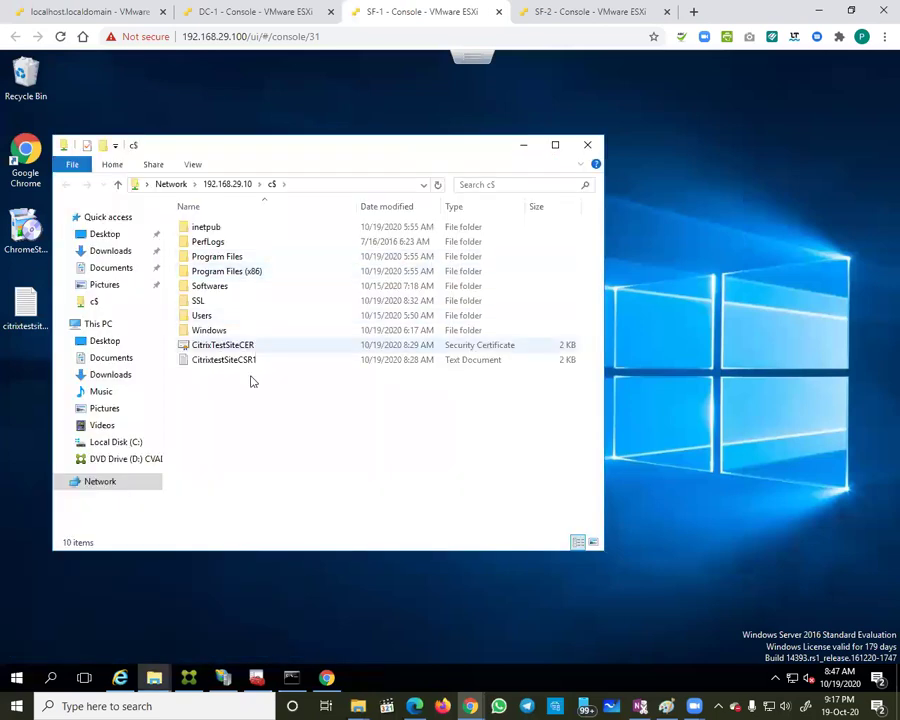
right_click(237, 436)
mouse_move(330, 583)
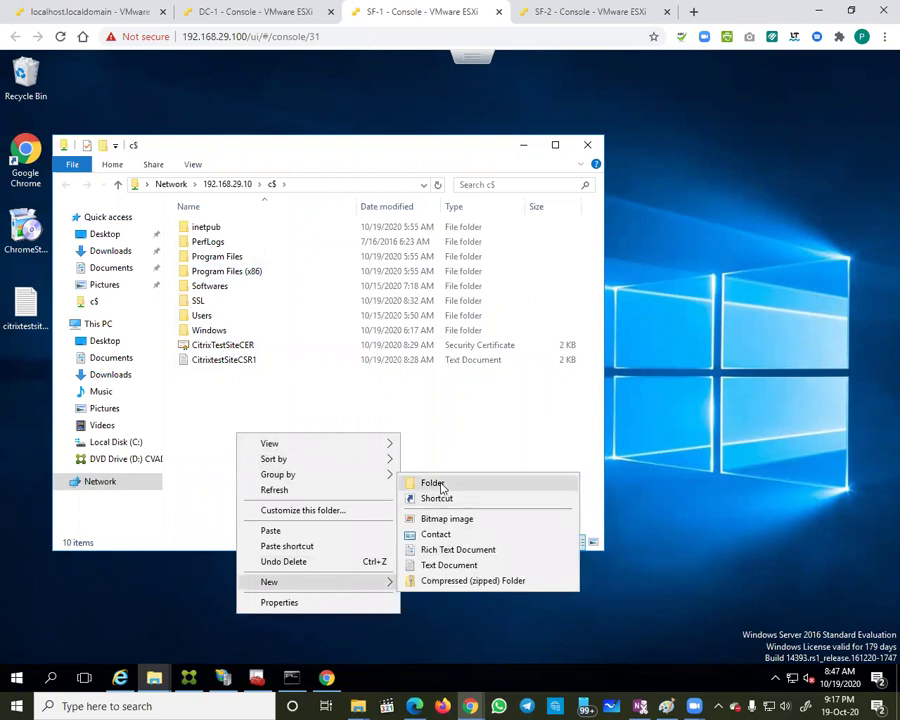
click(436, 480)
text(SSL2)
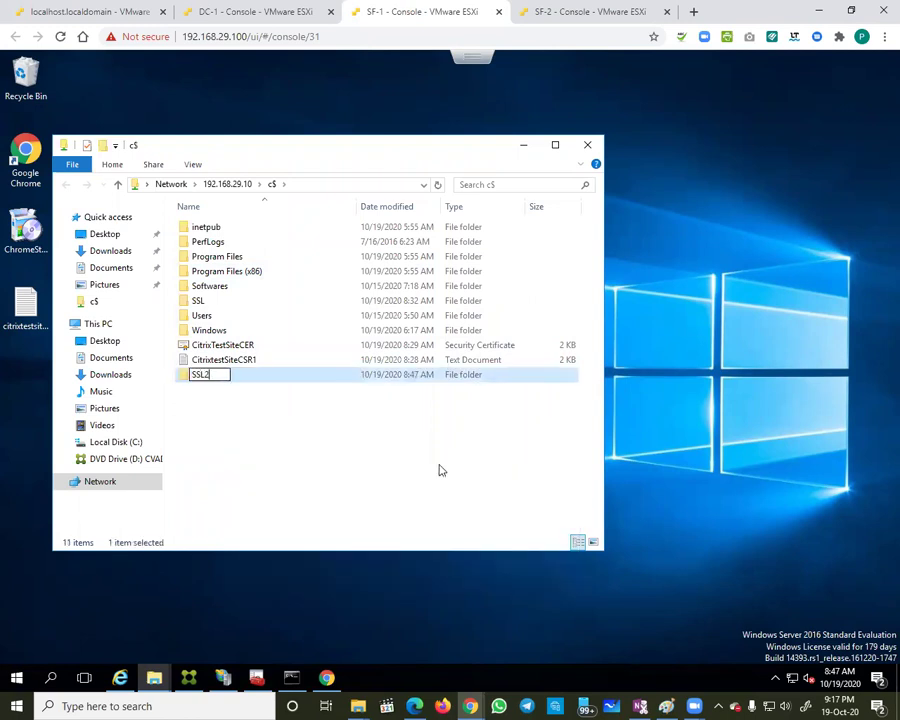
key(Return)
key(Return)
key(ctrl+v)
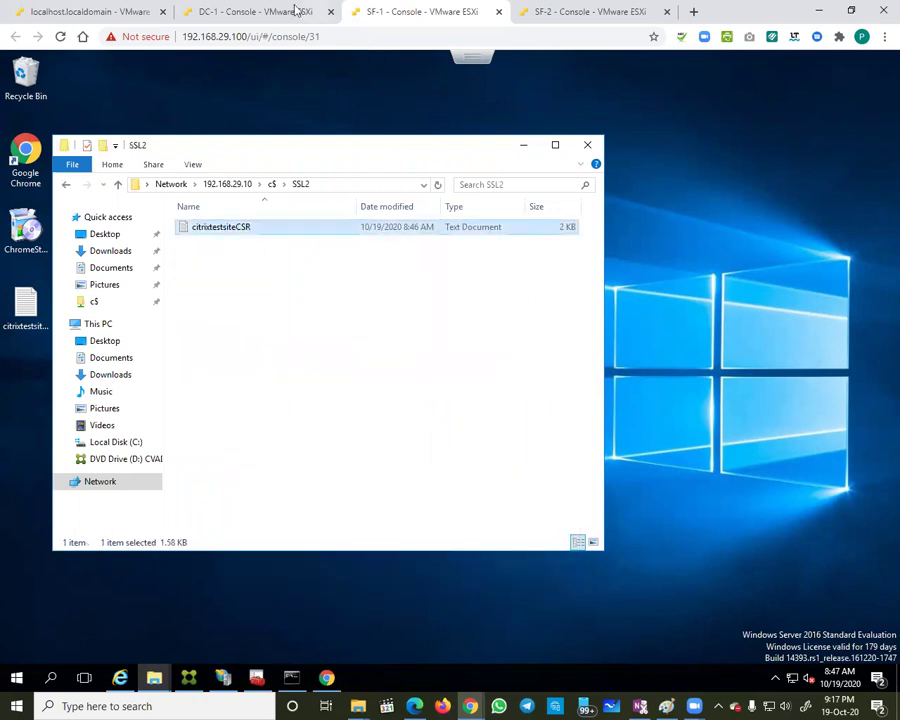
click(220, 9)
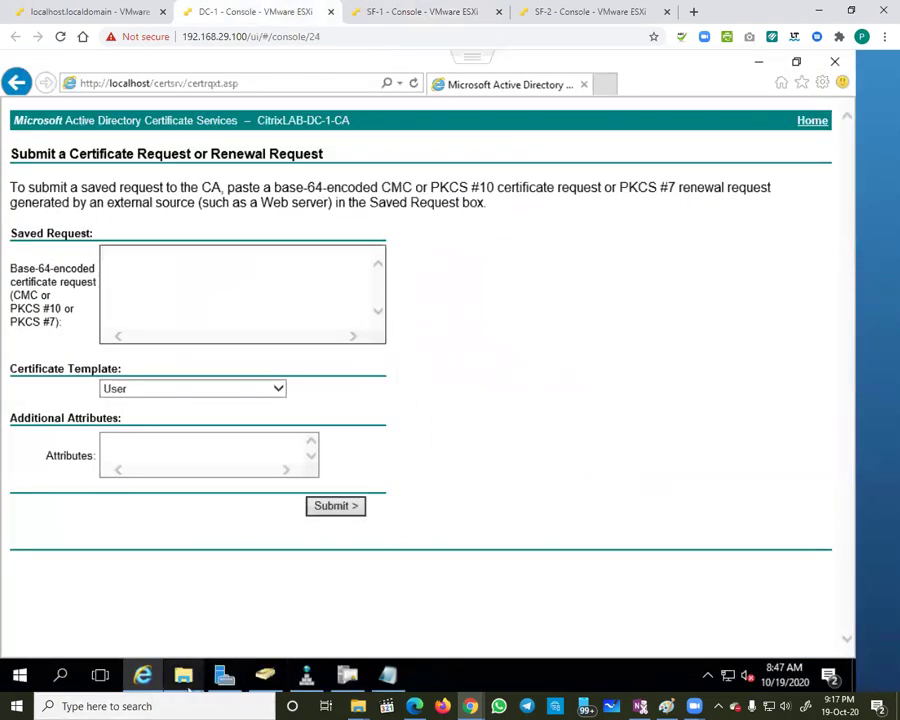
Step: On DC-1, open C:\SSL2\citrixtestsiteCSR in Notepad and select all its request text
mouse_move(185, 675)
click(222, 625)
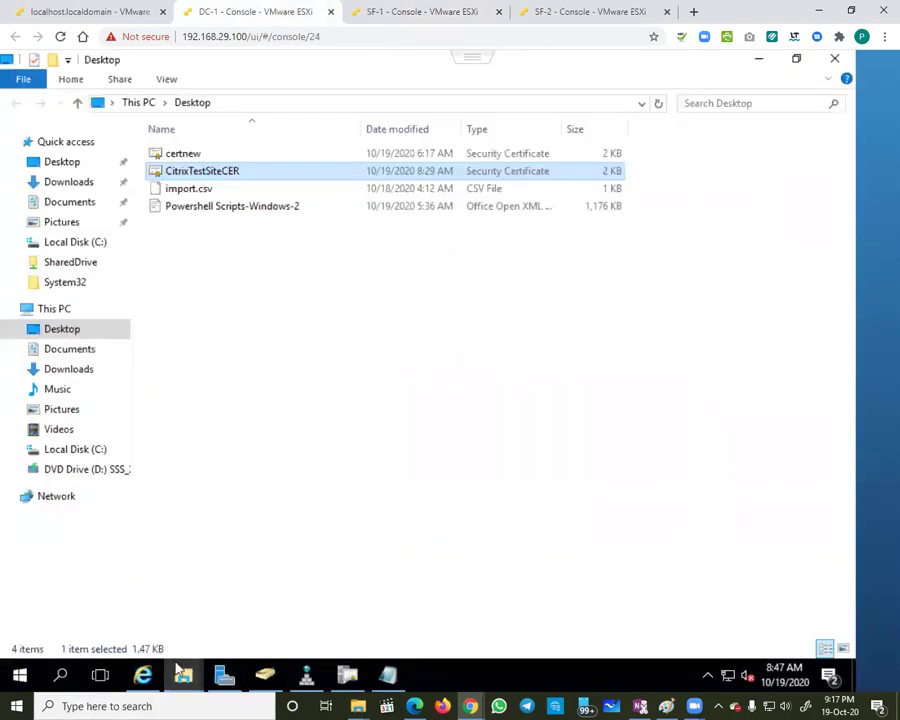
click(148, 603)
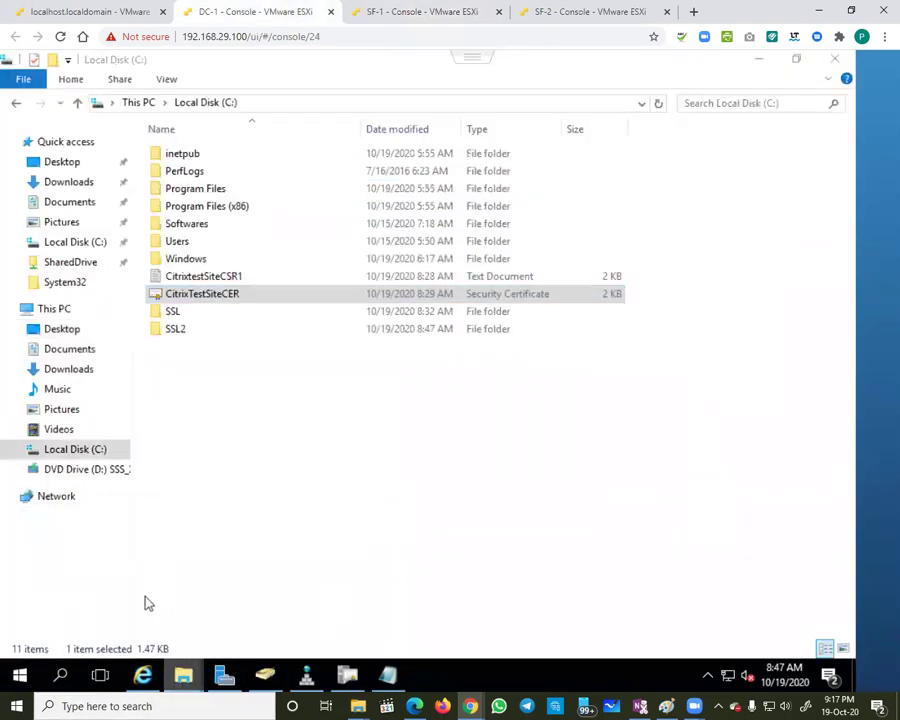
double_click(180, 329)
double_click(206, 155)
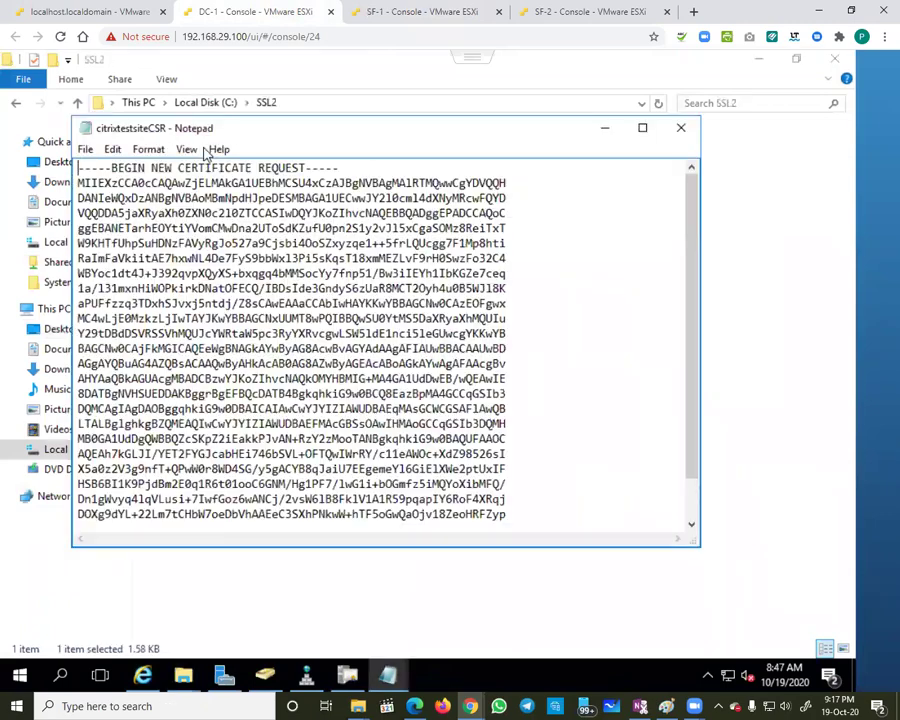
key(ctrl+a)
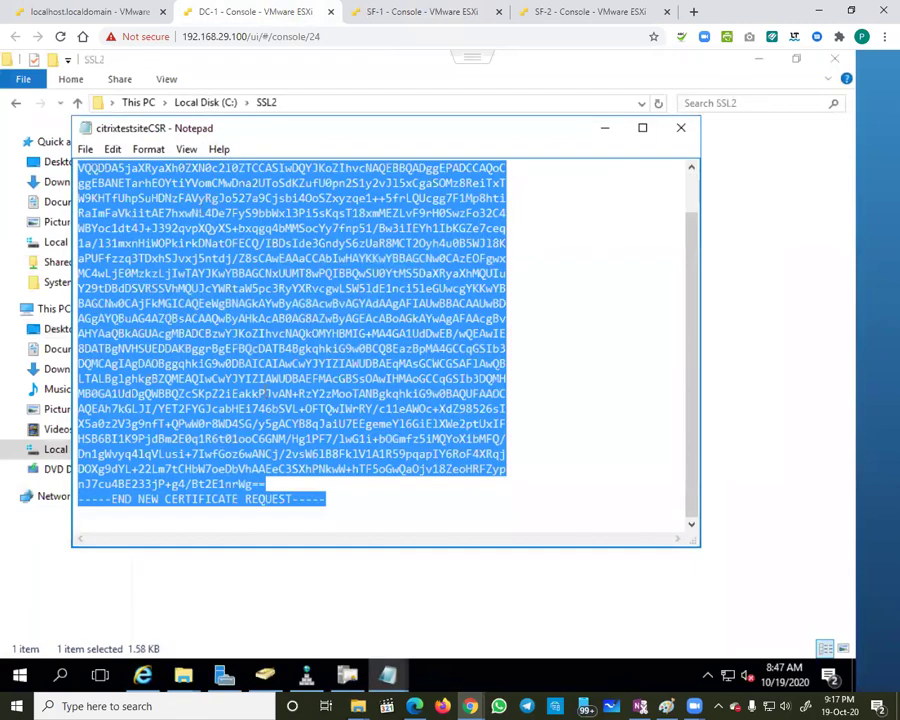
click(143, 676)
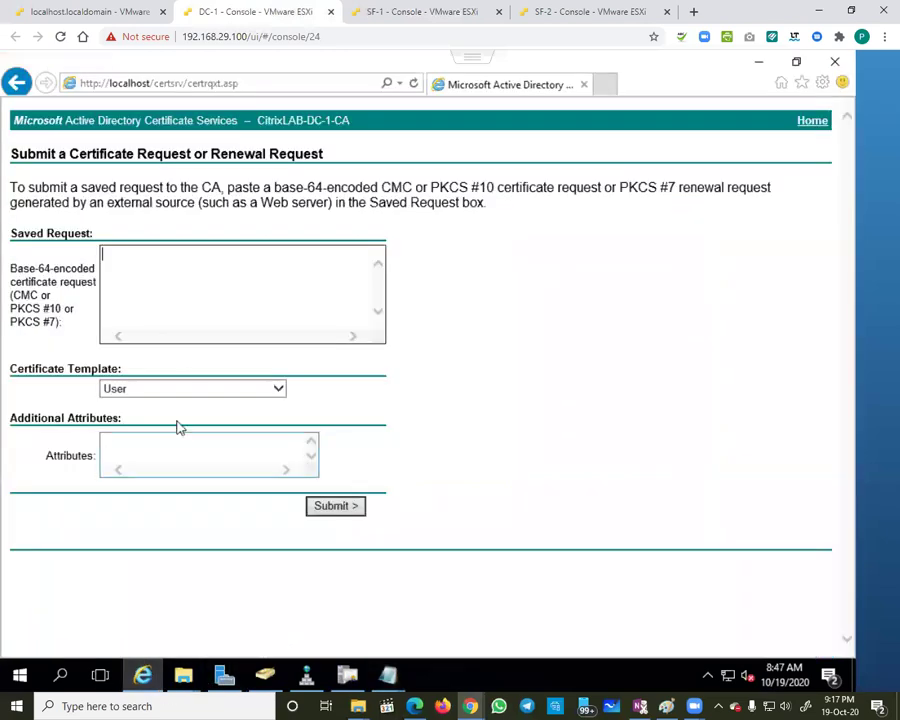
Step: Paste the request, choose the Web Server template, submit it, and download the issued certificate
key(ctrl+v)
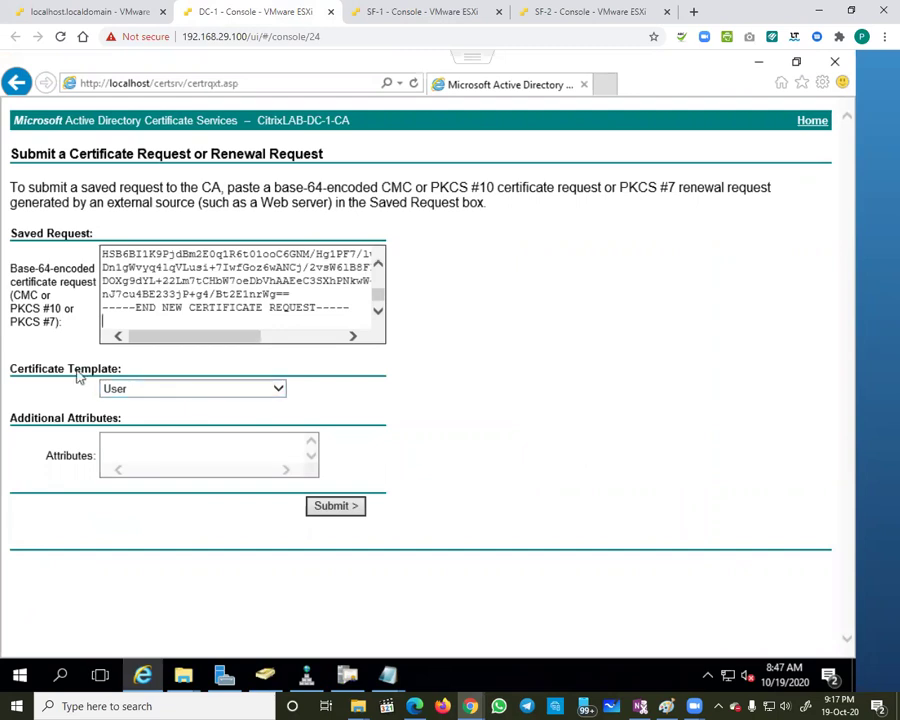
click(122, 390)
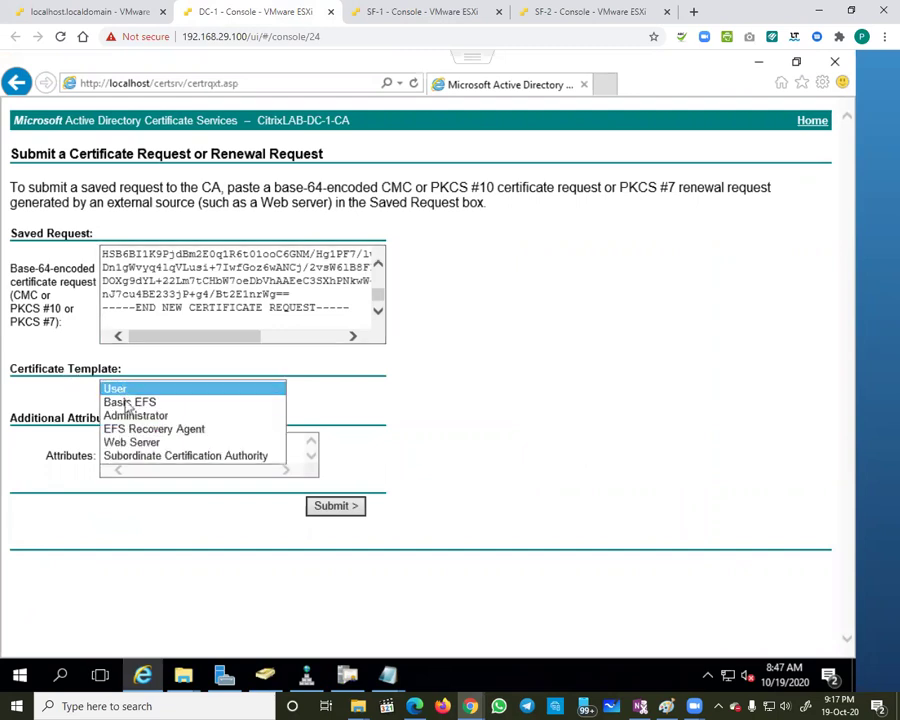
click(143, 446)
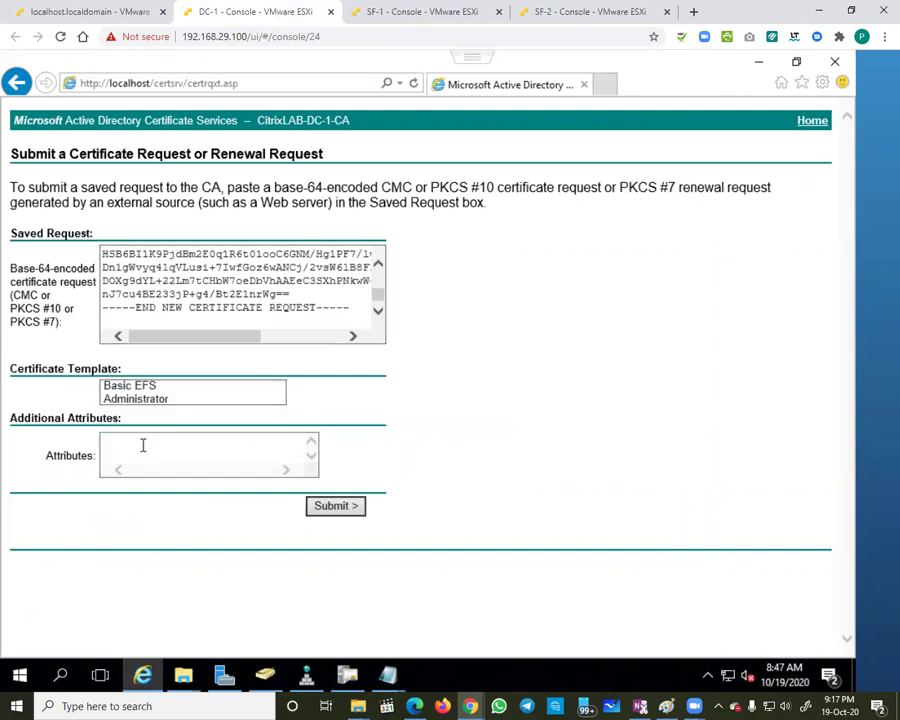
click(327, 510)
click(186, 241)
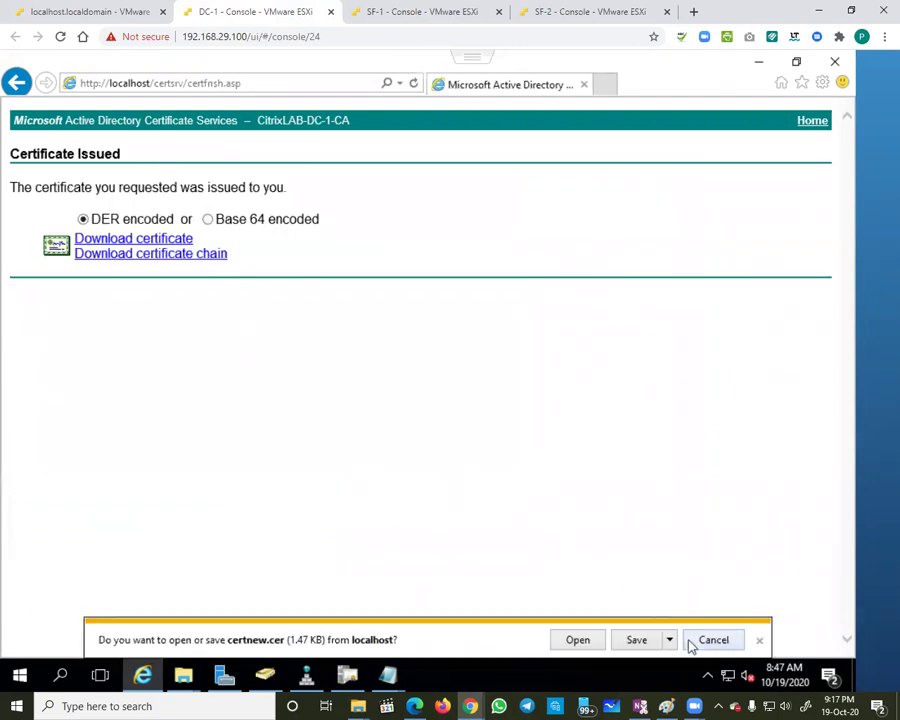
Step: Save the downloaded certificate as citrixtestsiteCER in C:\SSL2
click(670, 640)
click(722, 619)
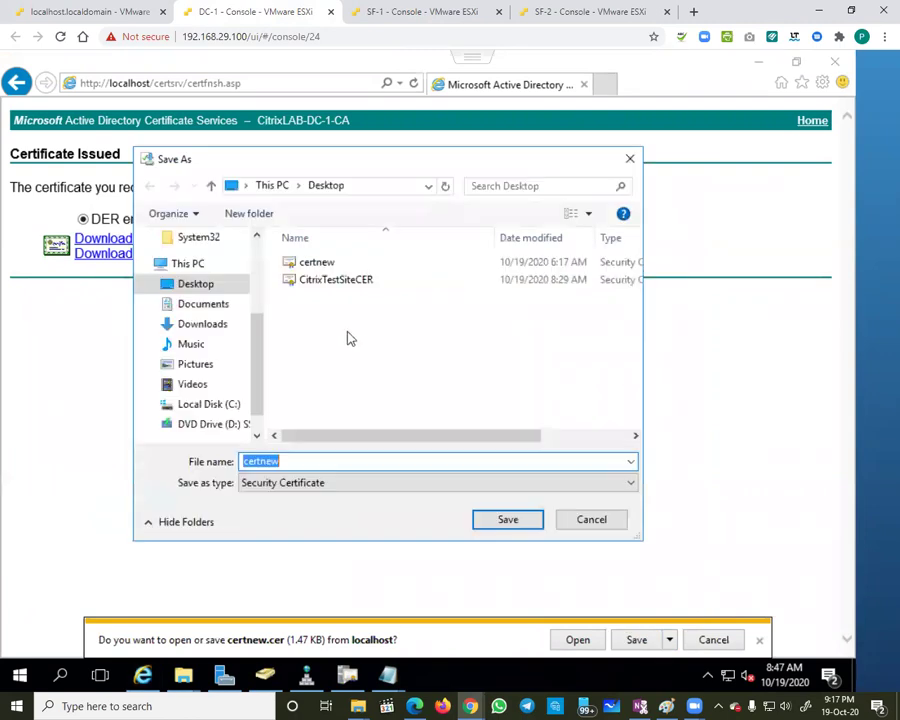
click(192, 406)
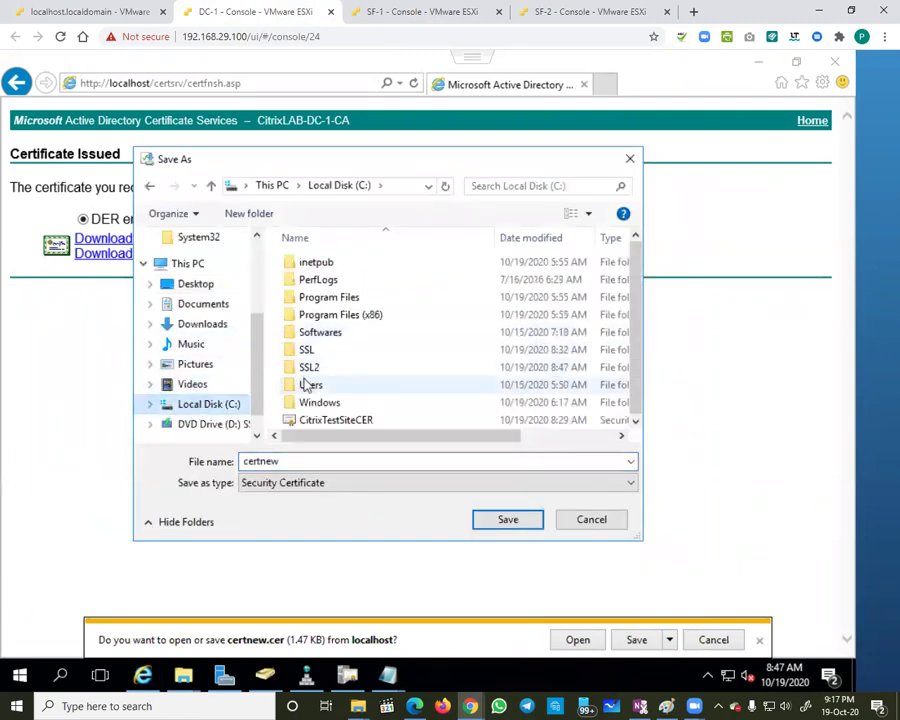
double_click(306, 366)
double_click(295, 460)
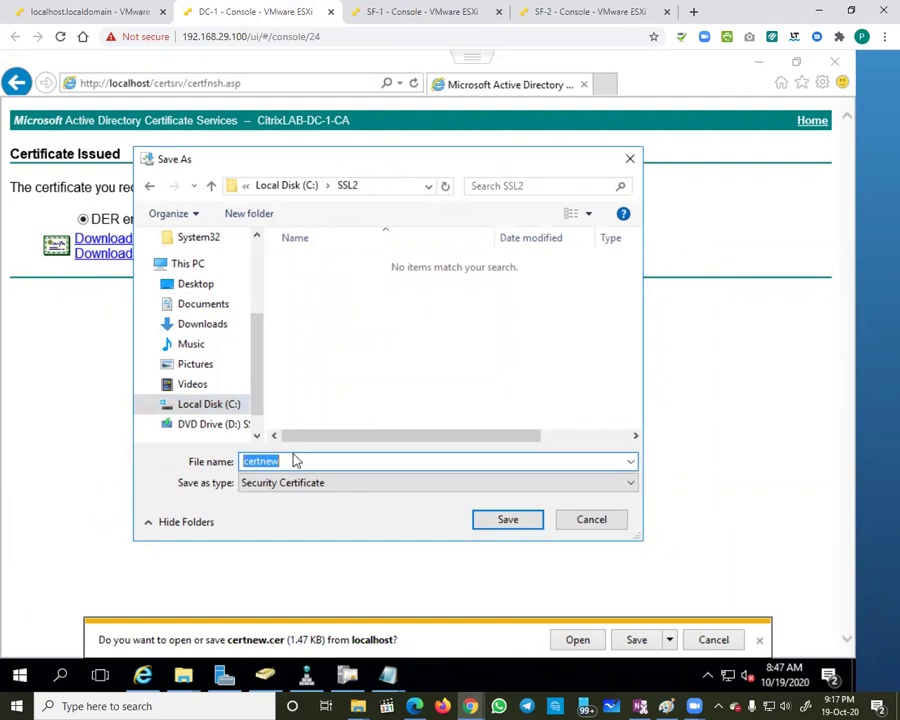
text(citri)
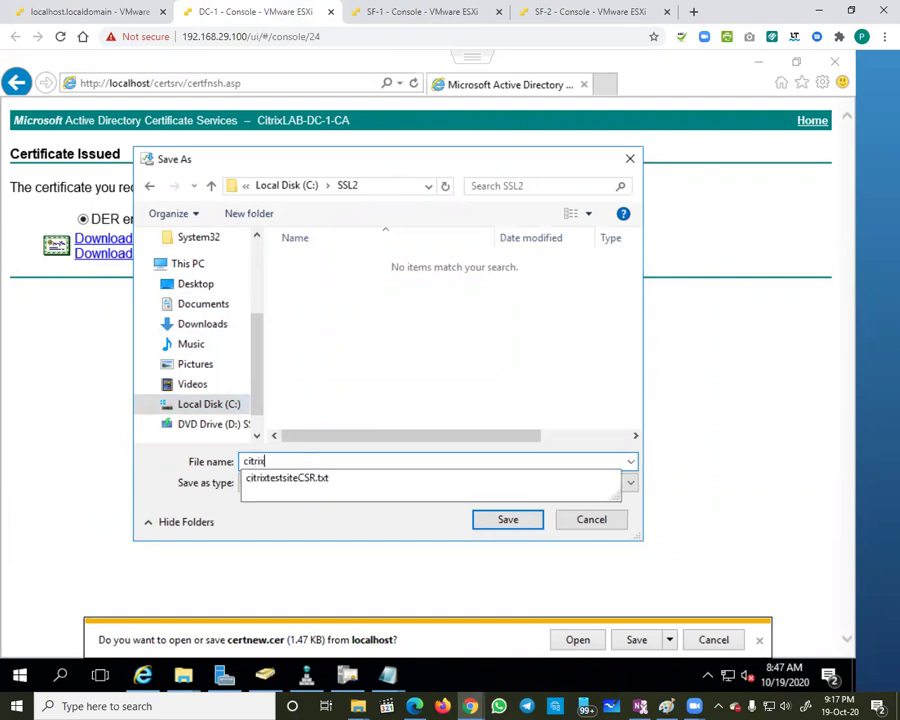
text(xtestsiteCER)
key(Return)
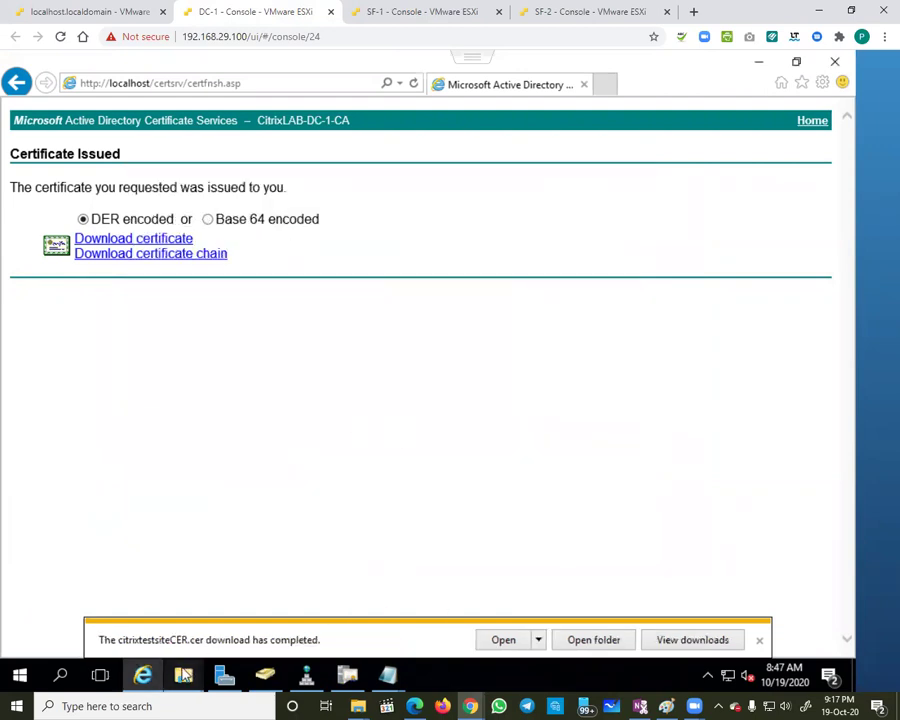
Step: Check the properties of citrixtestsiteCER in the SSL2 folder window
mouse_move(183, 675)
click(152, 616)
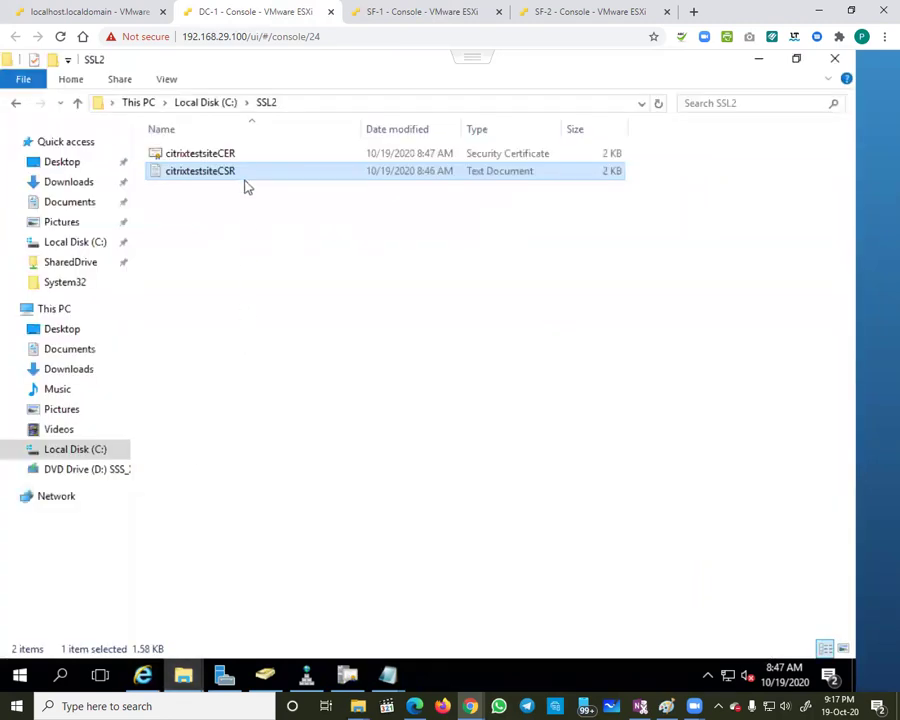
right_click(229, 151)
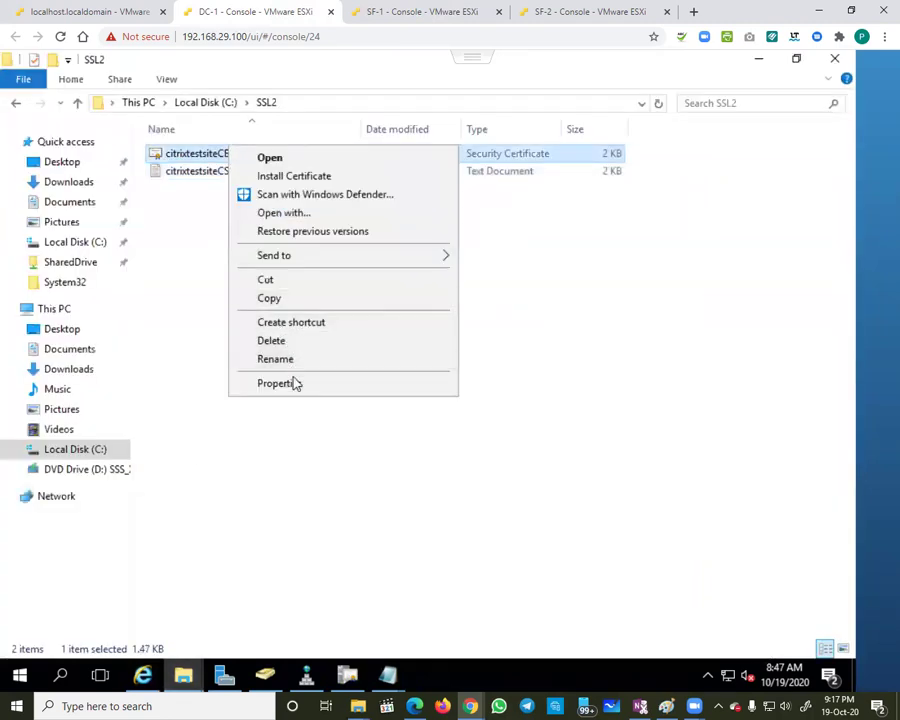
click(292, 382)
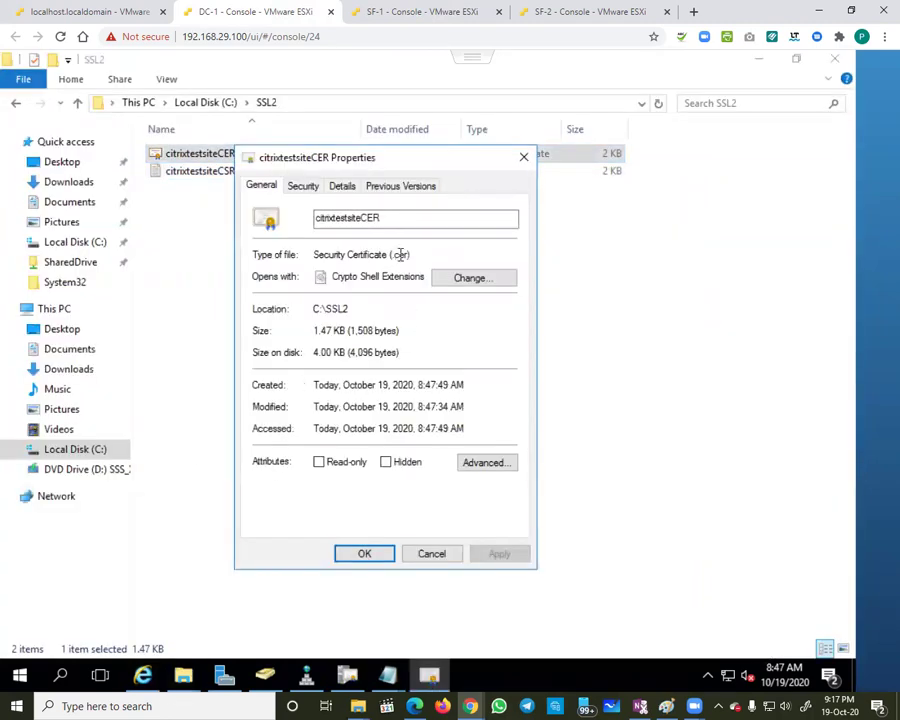
click(432, 550)
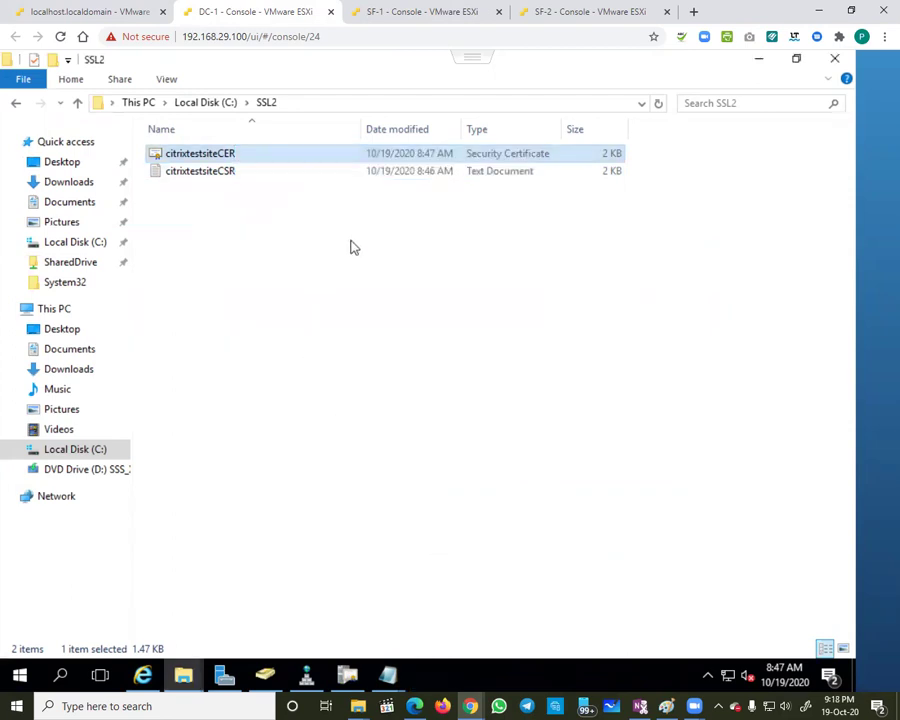
click(405, 20)
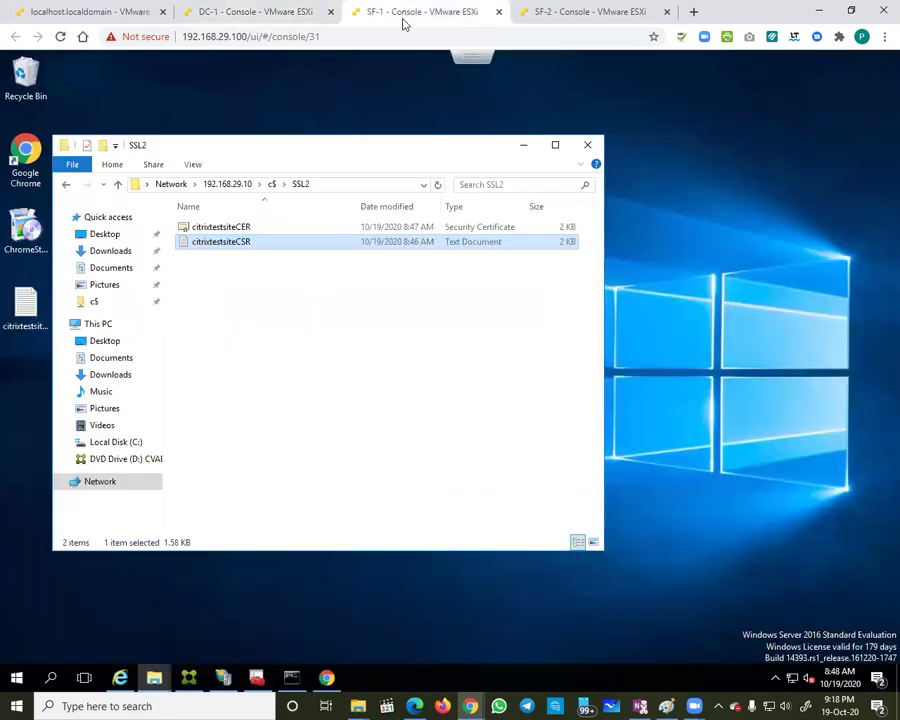
Step: On SF-1, select the citrixtestsiteCER file in the SSL2 share and bring IIS Manager forward
click(241, 230)
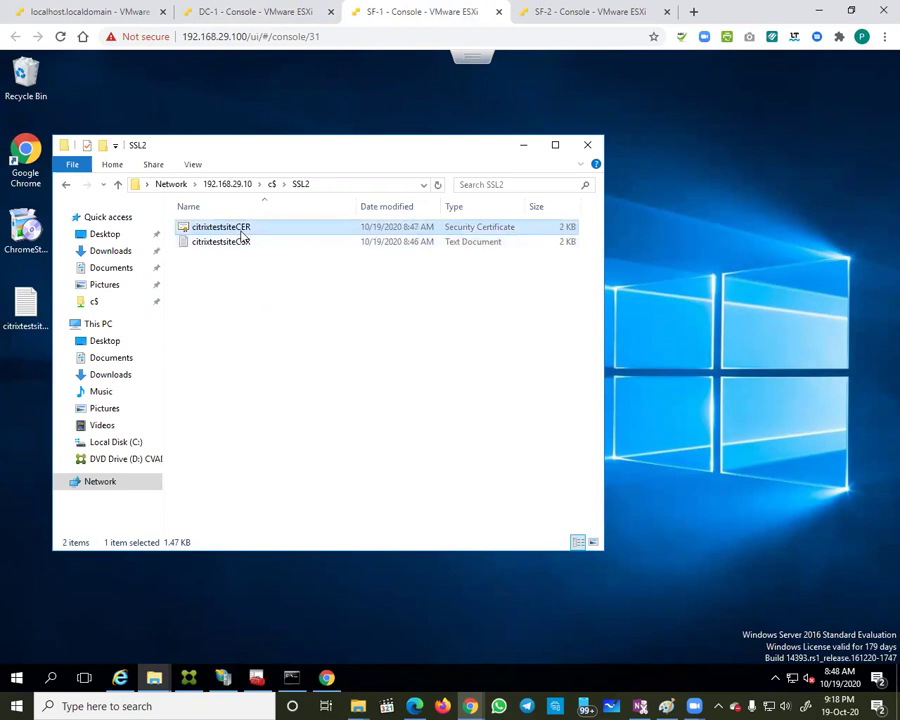
right_click(24, 380)
click(56, 440)
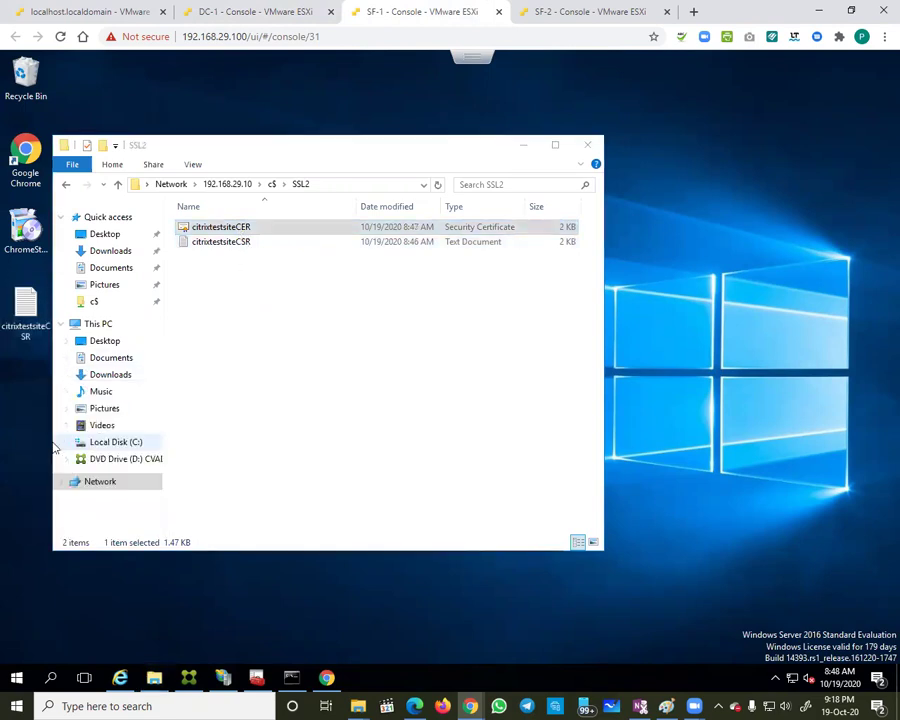
click(222, 679)
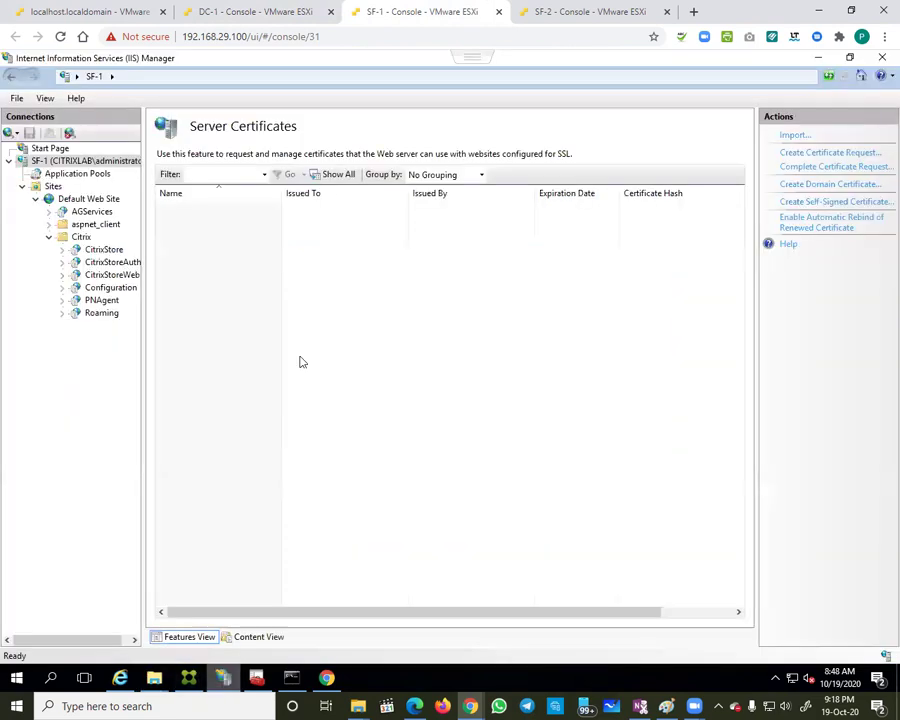
Step: Complete the pending request with Desktop\citrixtestsiteCER.cer, friendly name citrixtestsite
click(810, 168)
click(530, 318)
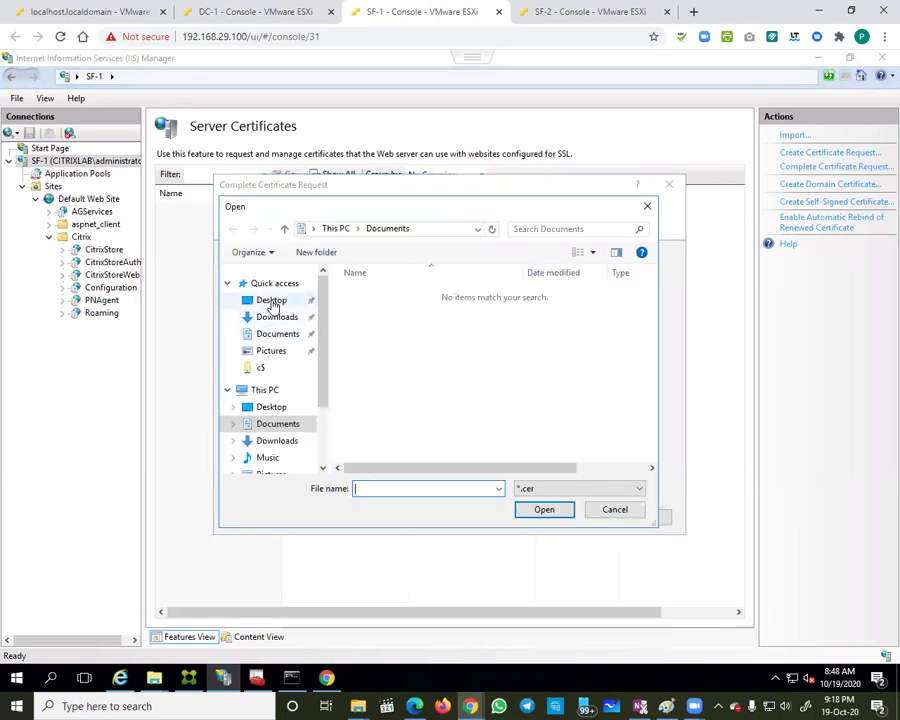
click(272, 301)
double_click(386, 295)
click(320, 352)
text(citri)
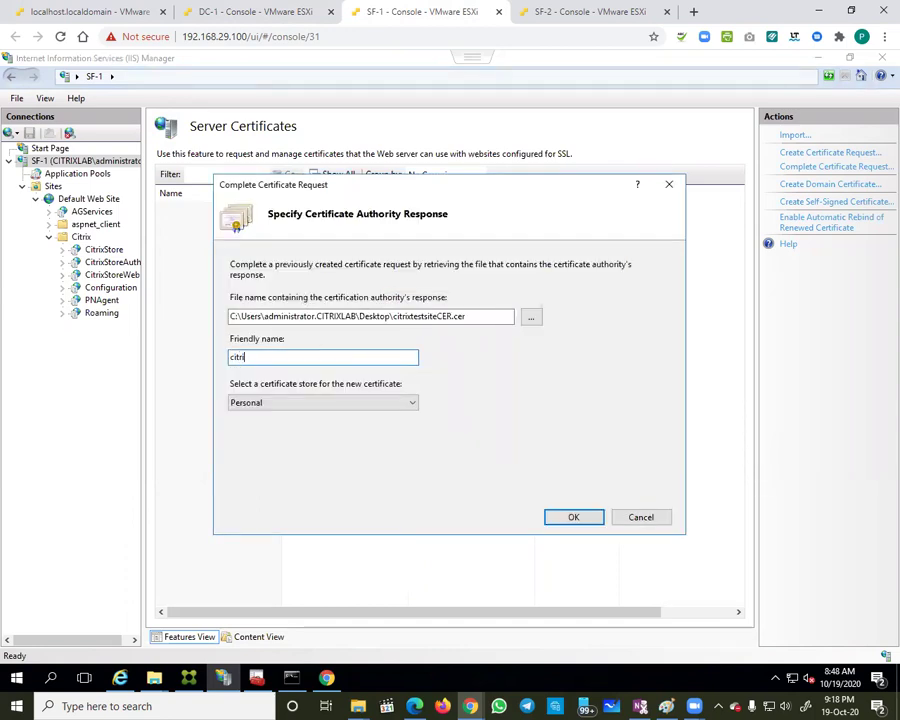
text(xtestsit)
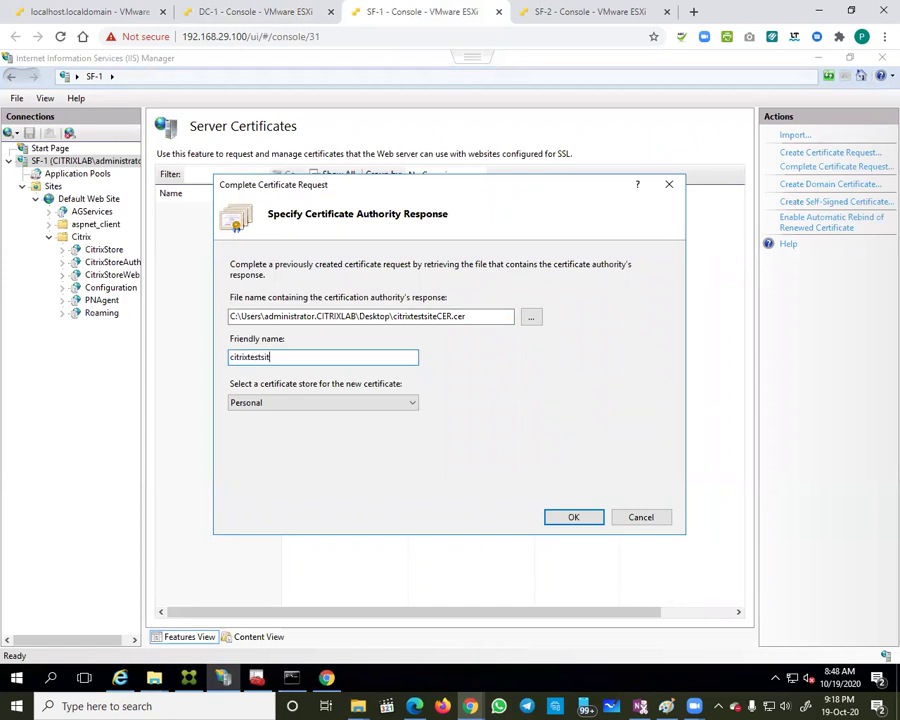
click(570, 517)
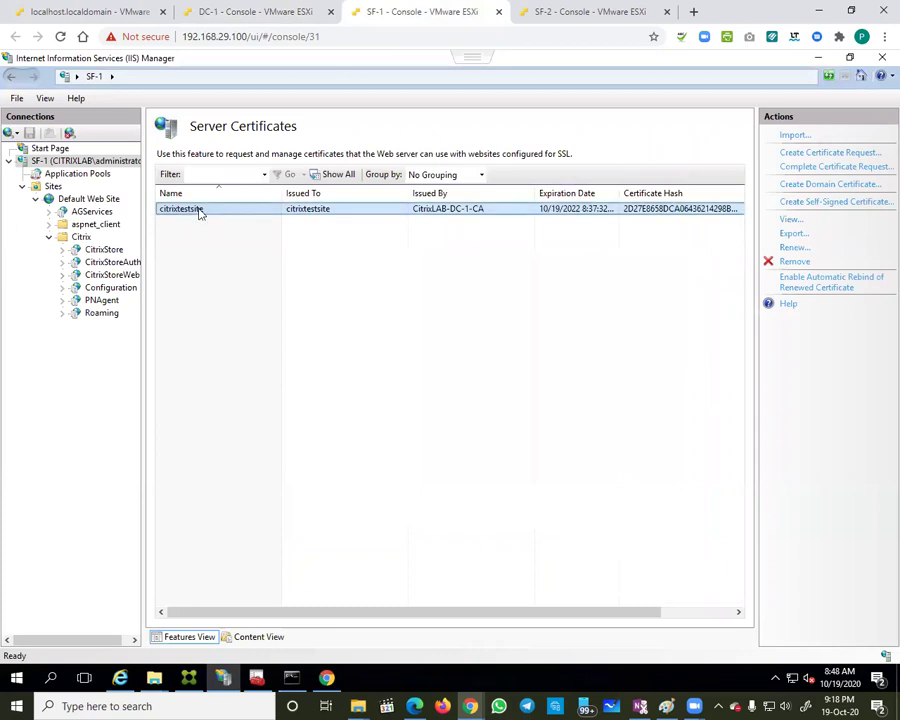
Step: Export the citrixtestsite certificate to SF-1's Desktop as citrixtestsitePFX
right_click(199, 209)
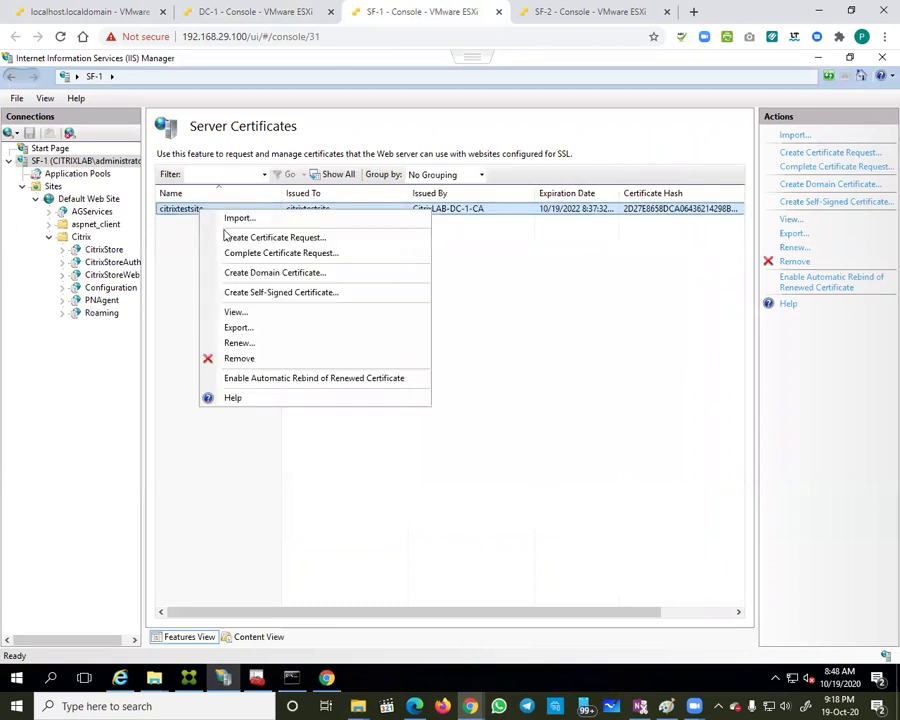
click(242, 328)
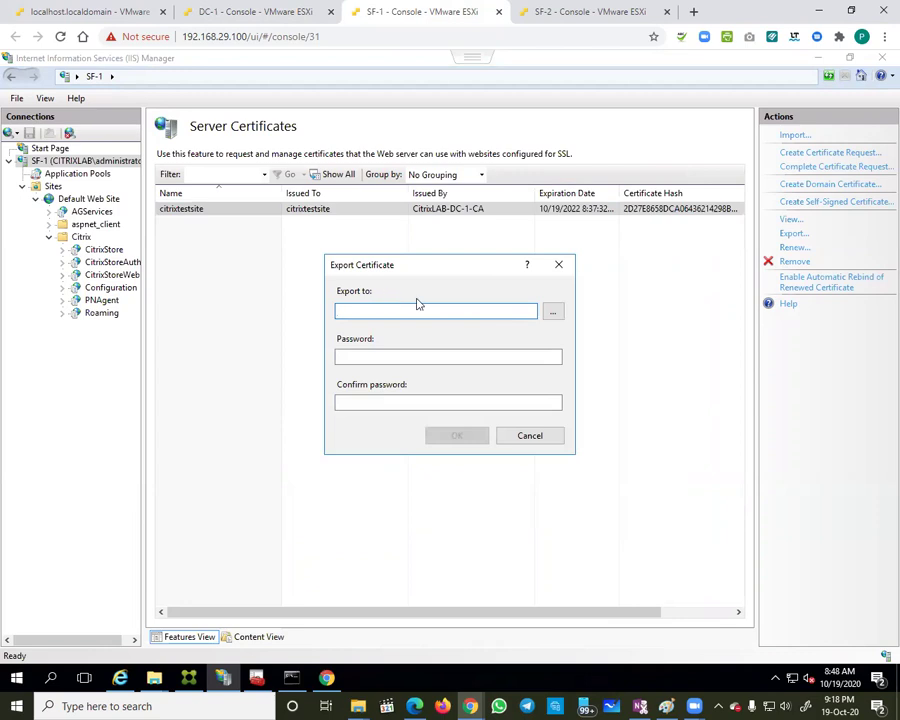
click(547, 313)
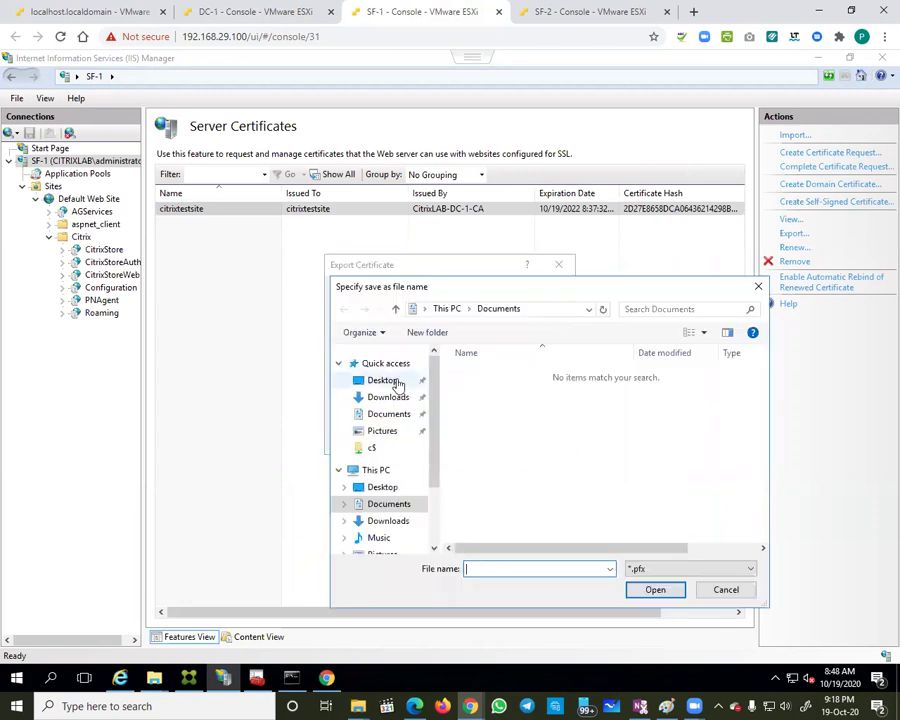
click(392, 381)
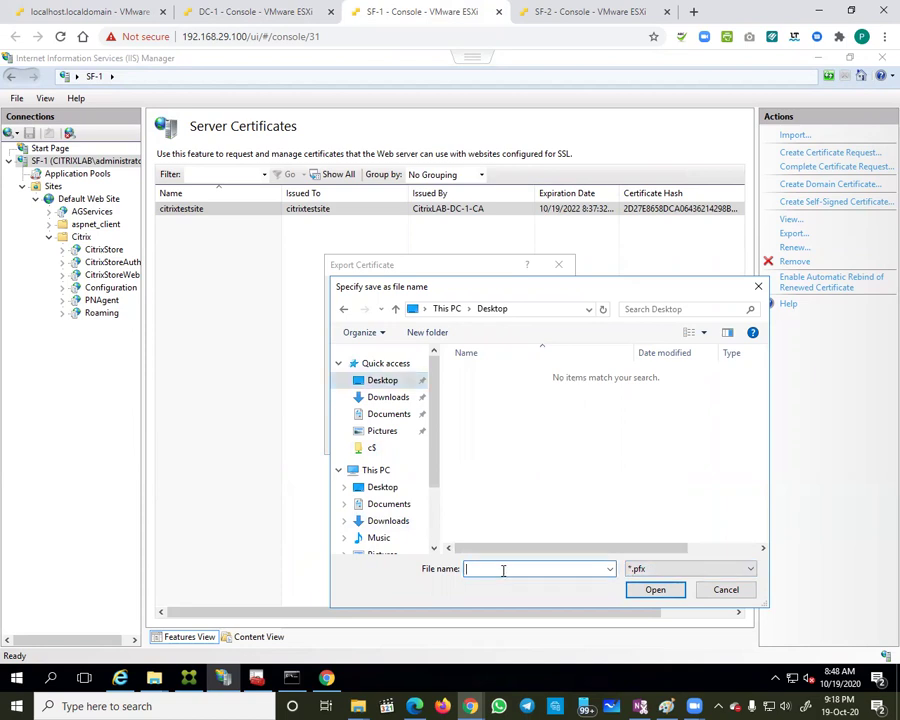
text(citrixteststiePFX)
key(Return)
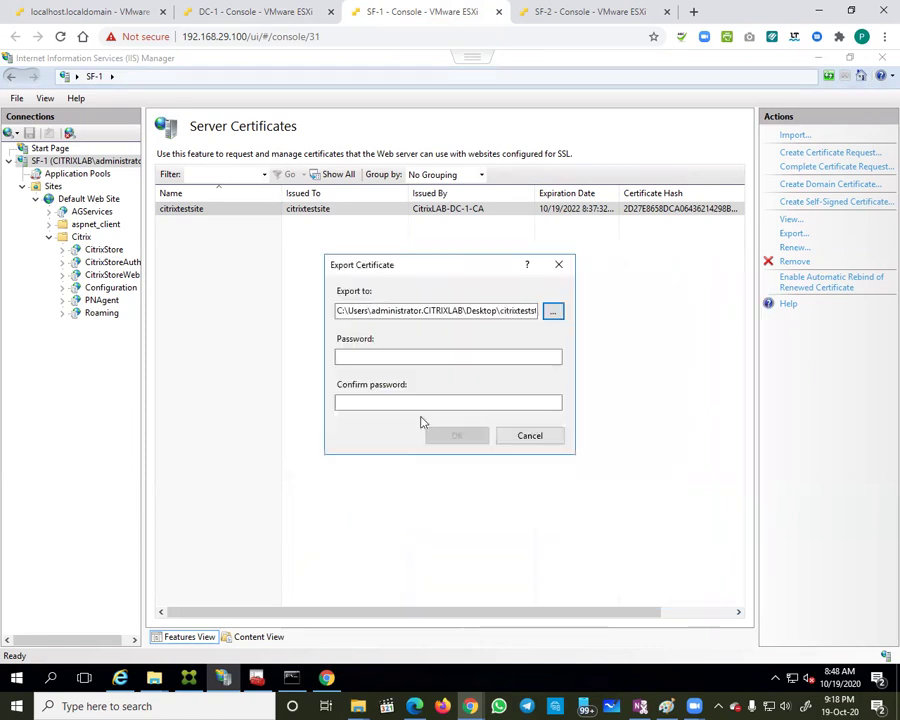
Step: Enter and confirm the export password, then finish the PFX export
click(339, 358)
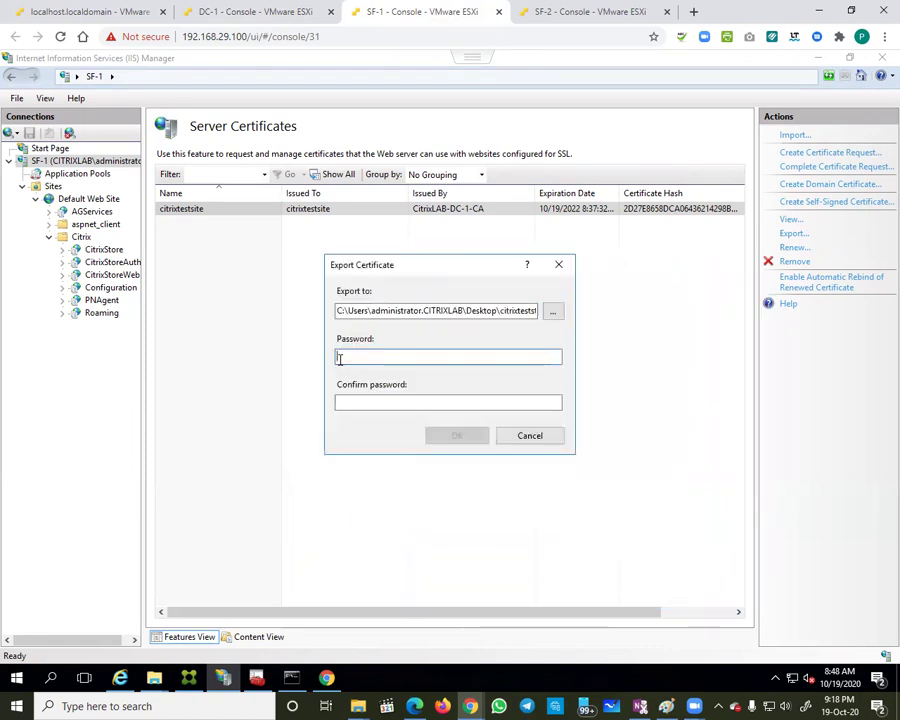
text(Pa)
click(338, 402)
text(Passw1)
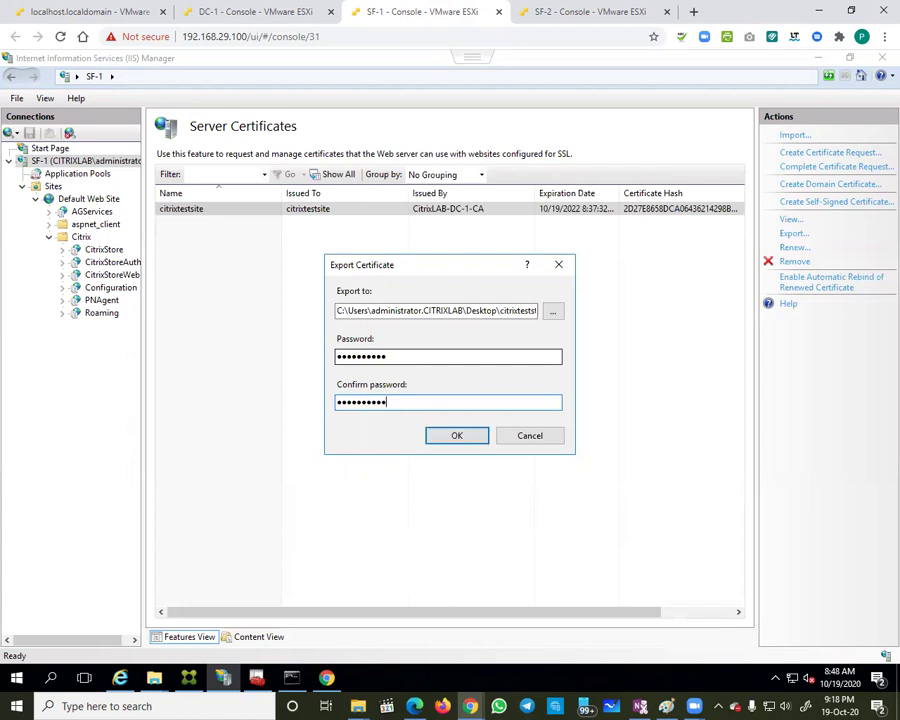
click(456, 436)
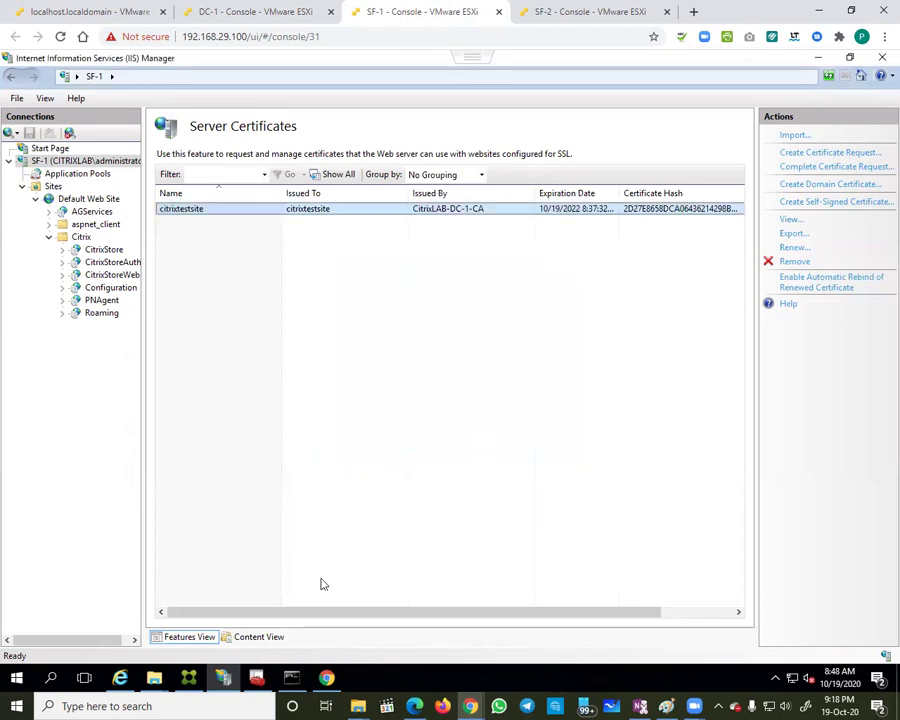
Step: Show the SF-1 desktop and select the exported citrixtestsitePFX file, cancelling the import wizard
right_click(375, 683)
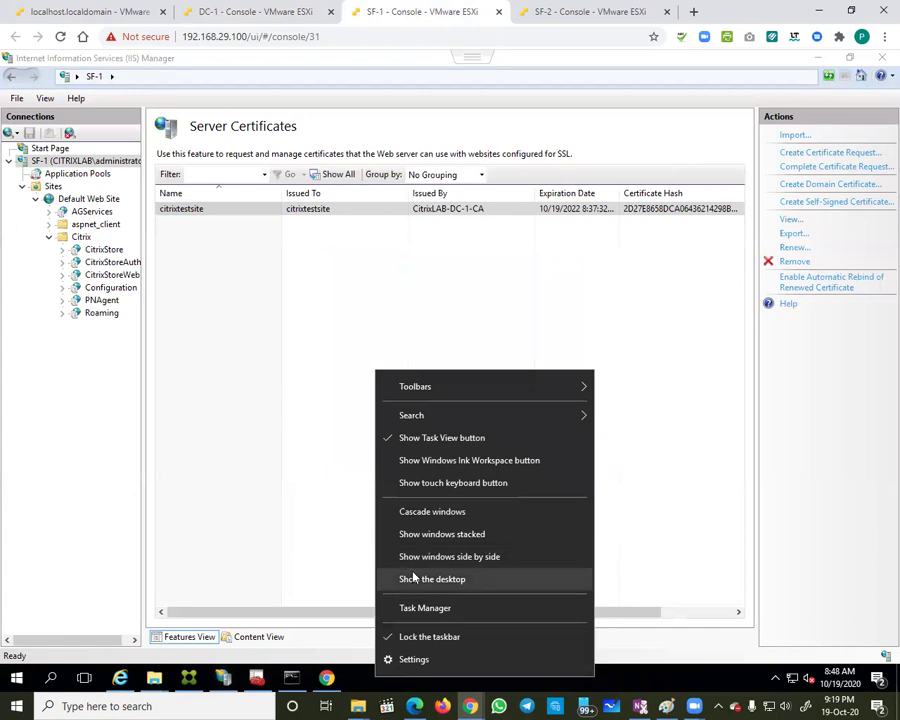
click(410, 575)
double_click(25, 455)
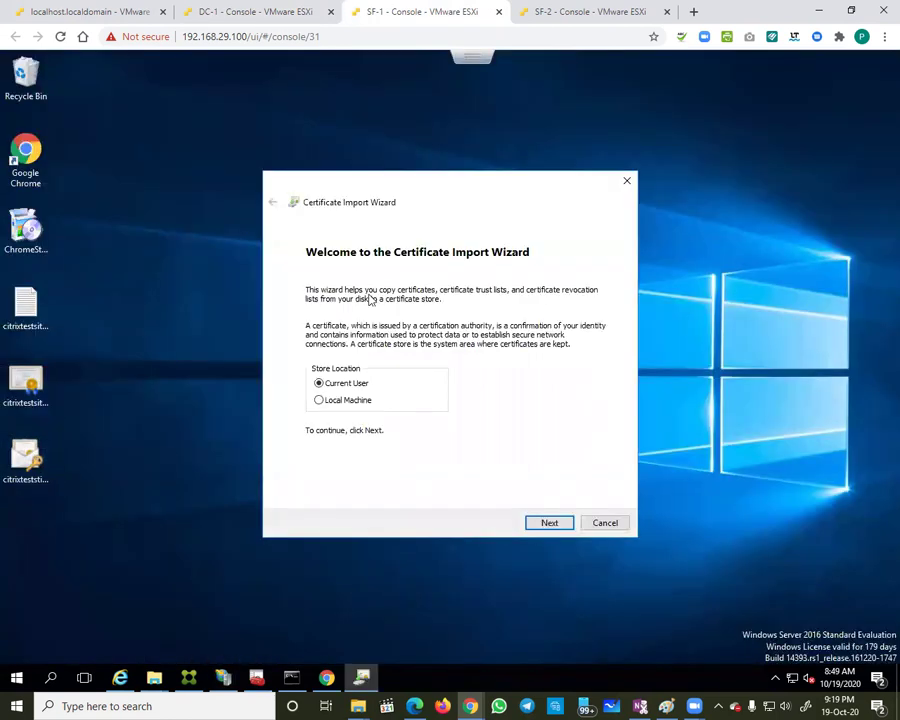
click(592, 523)
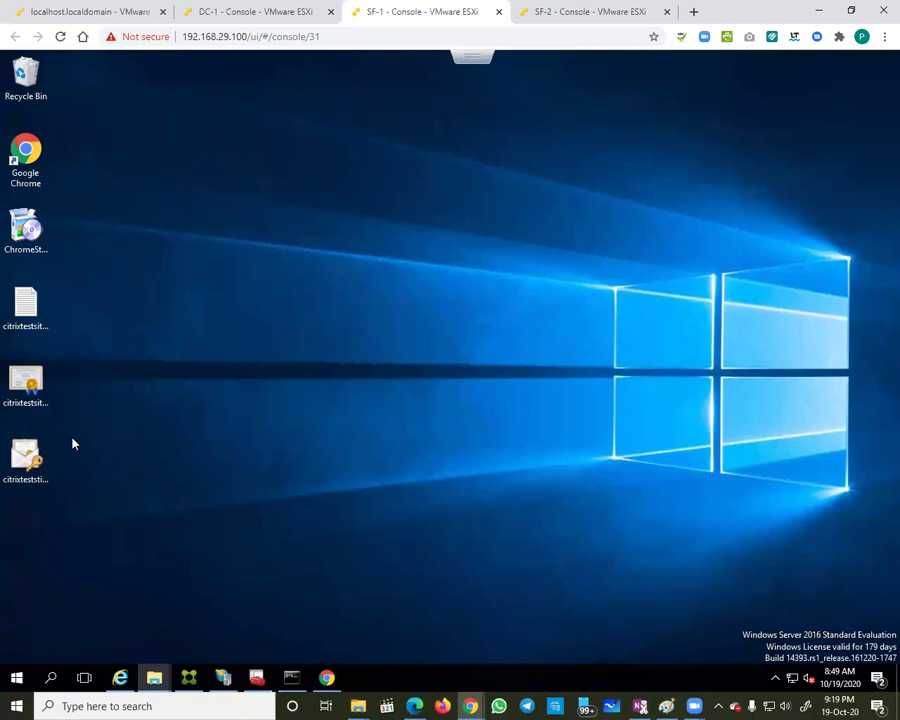
click(26, 467)
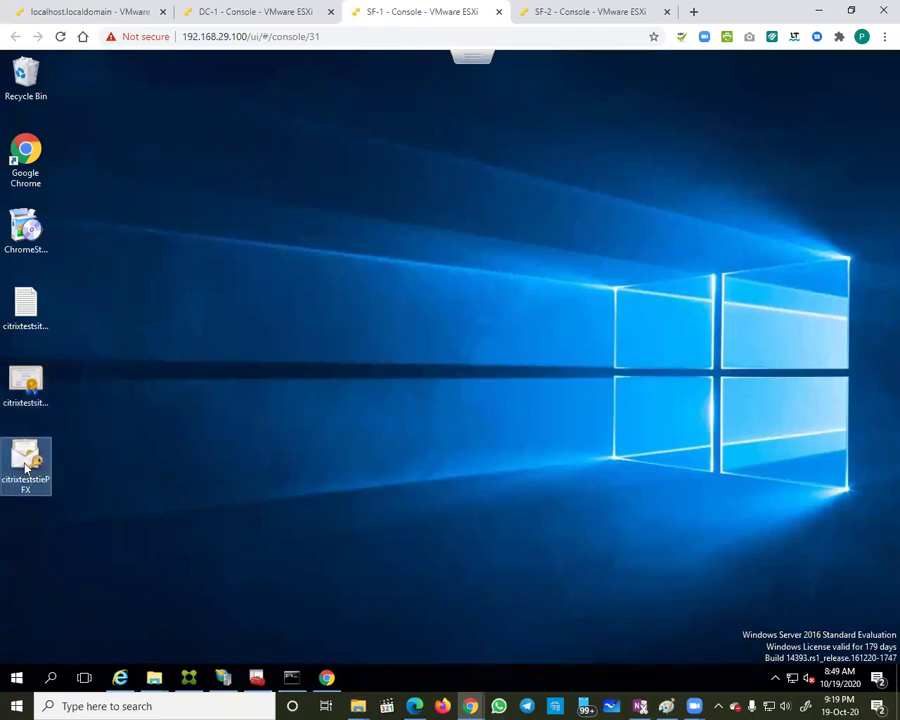
Step: Paste the PFX file into the SSL2 folder and switch to the SF-2 console
click(156, 677)
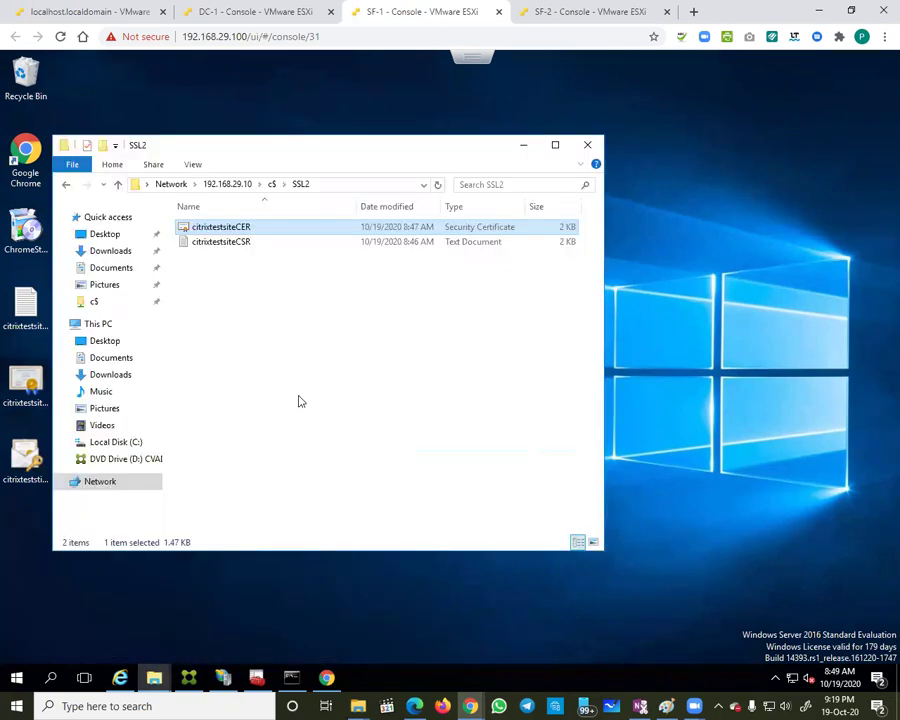
click(299, 400)
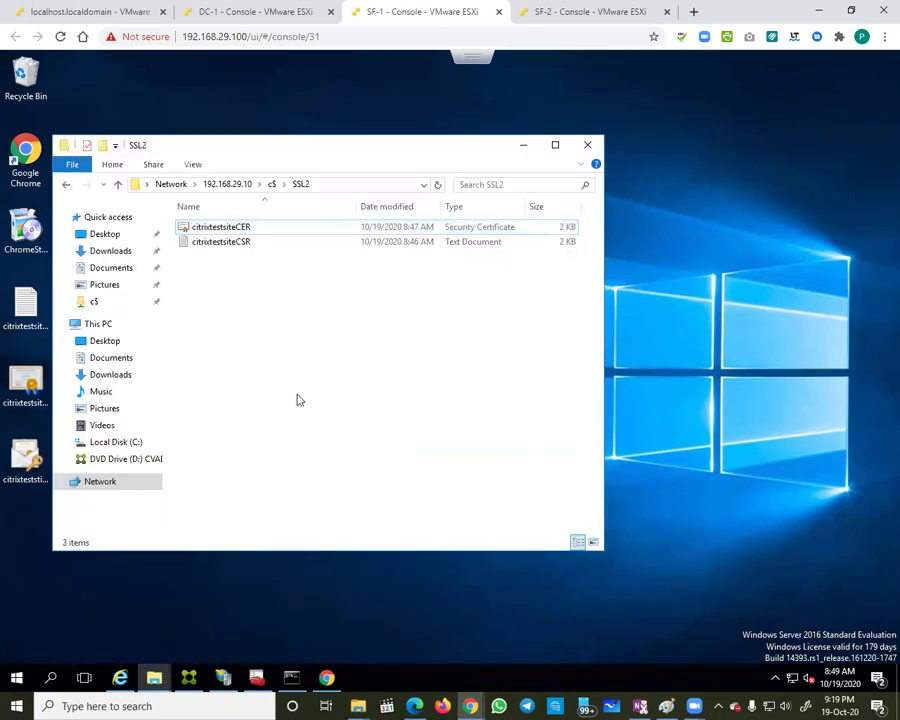
key(ctrl+v)
click(566, 14)
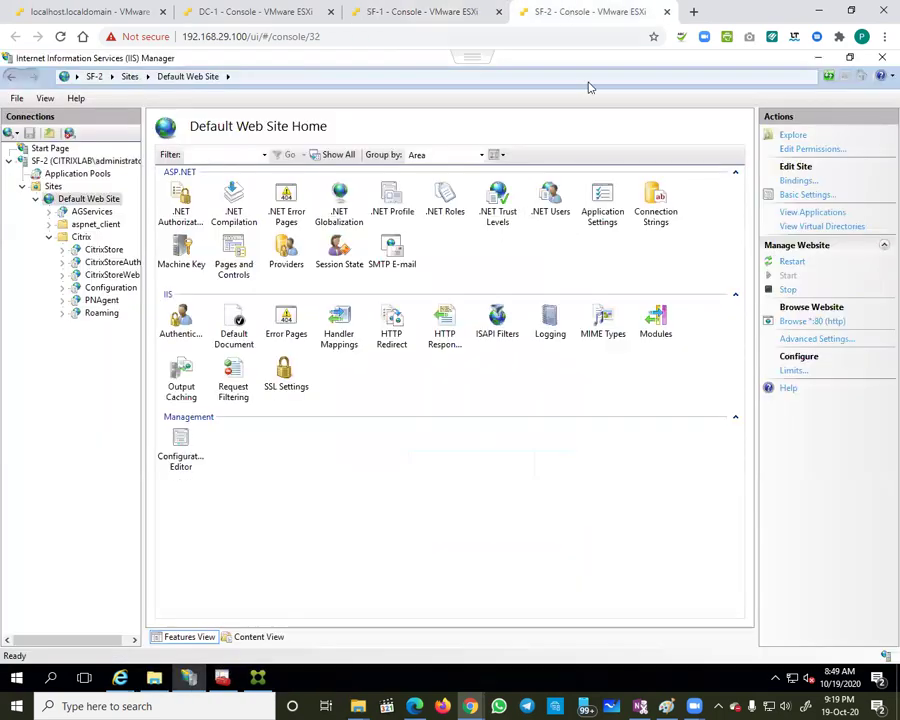
Step: On SF-2, open Server Certificates and start importing a certificate file
click(75, 161)
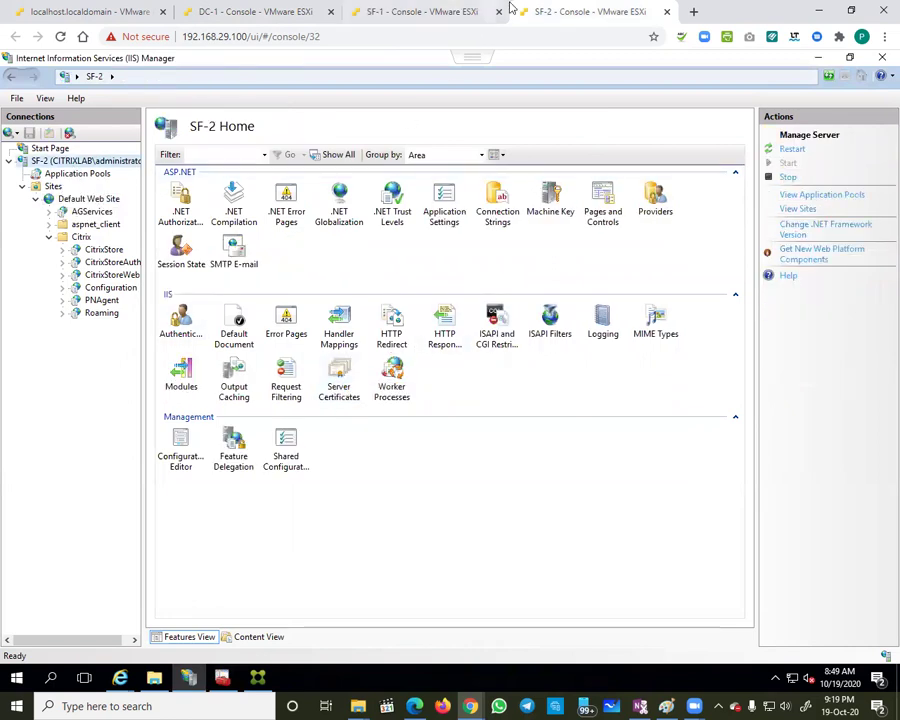
double_click(333, 390)
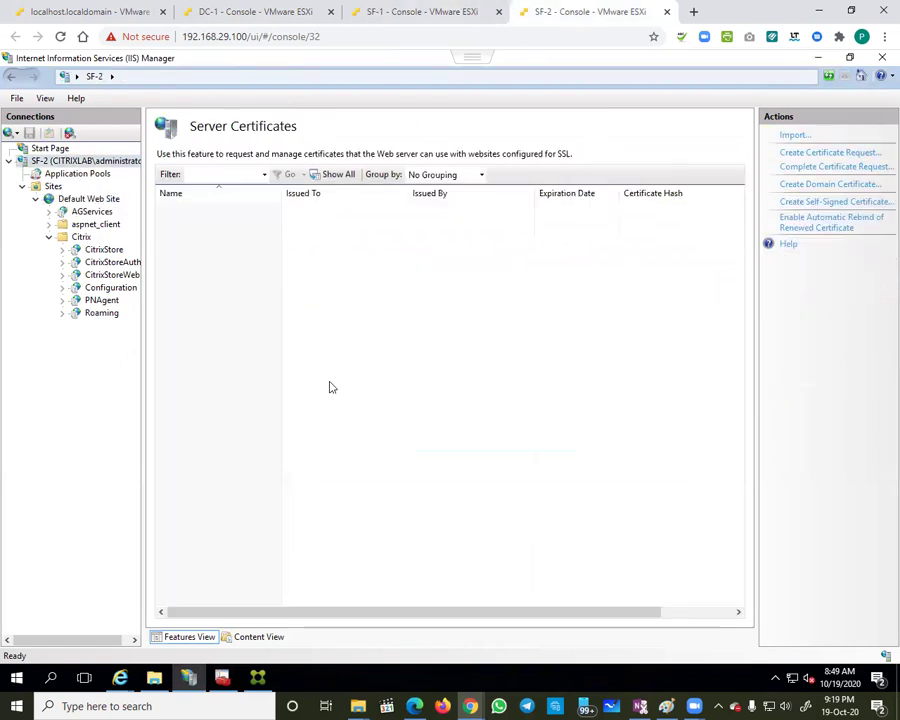
click(786, 136)
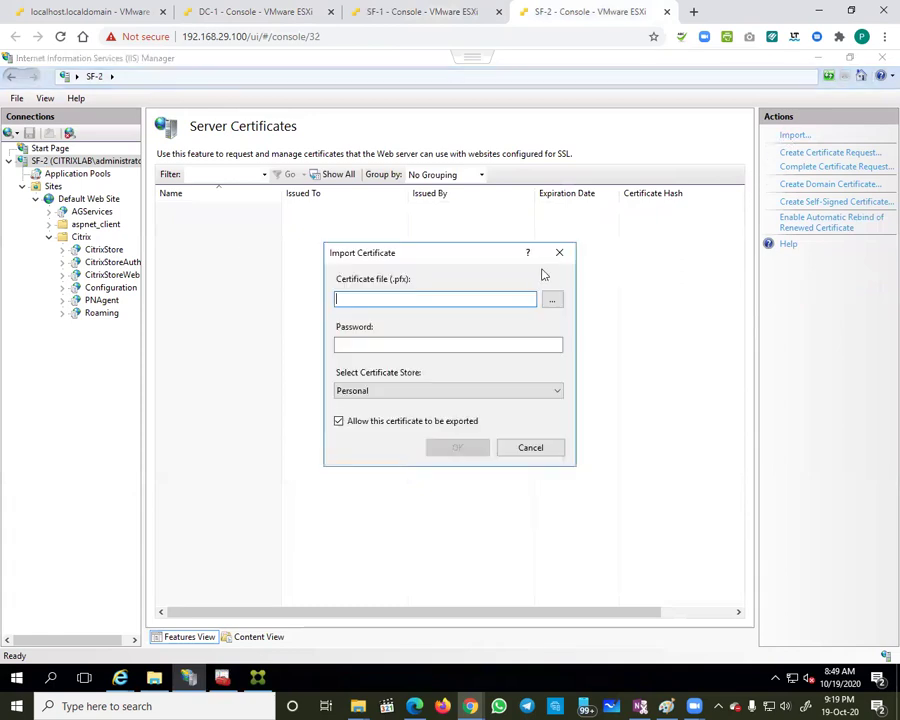
click(551, 299)
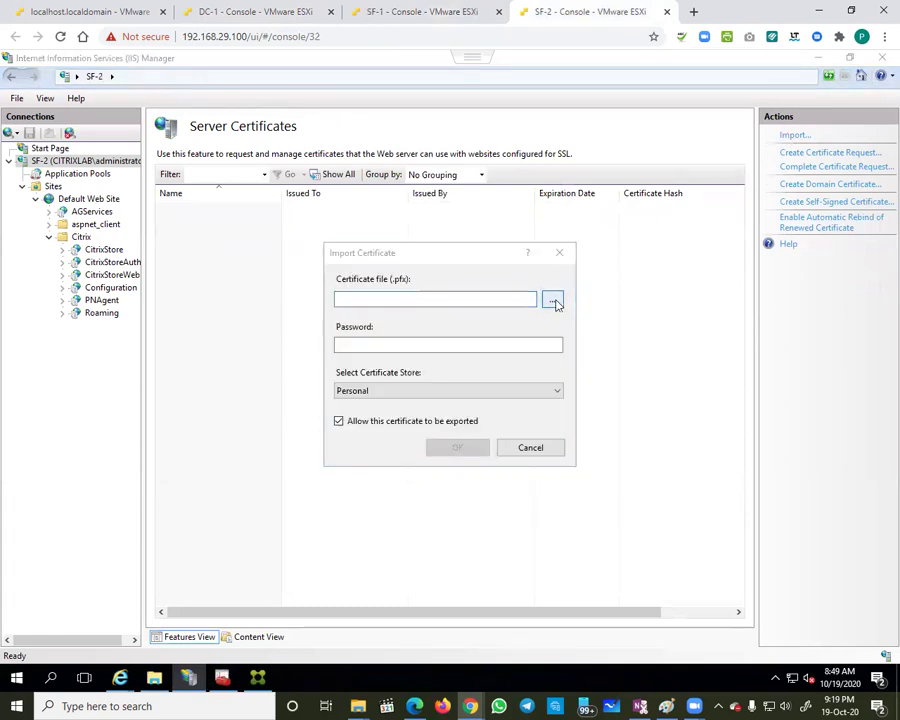
Step: Copy the SSL2 folder from the c$ network share
click(154, 678)
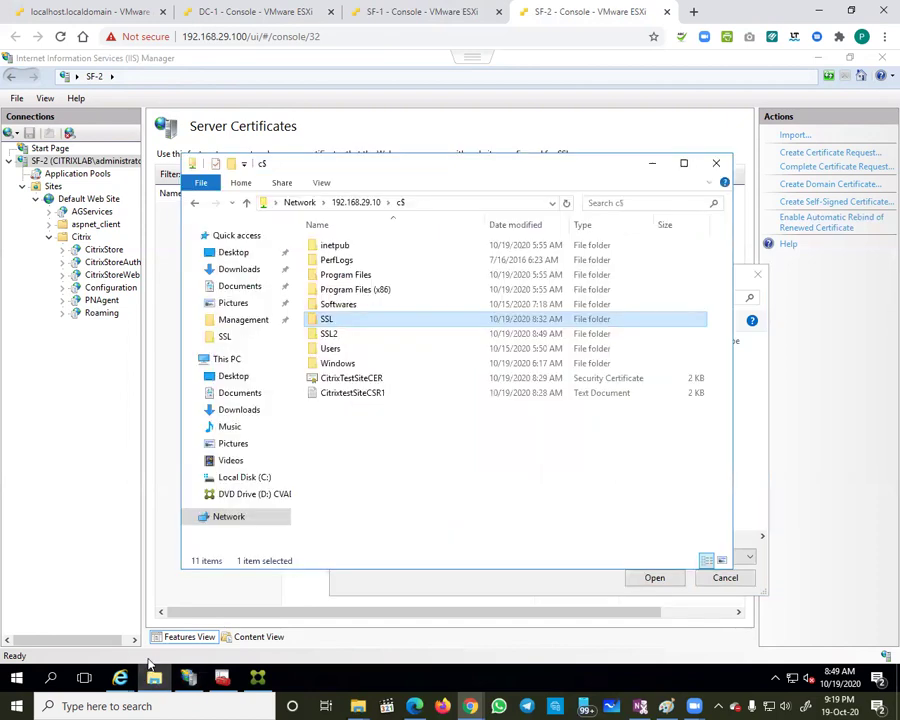
double_click(329, 334)
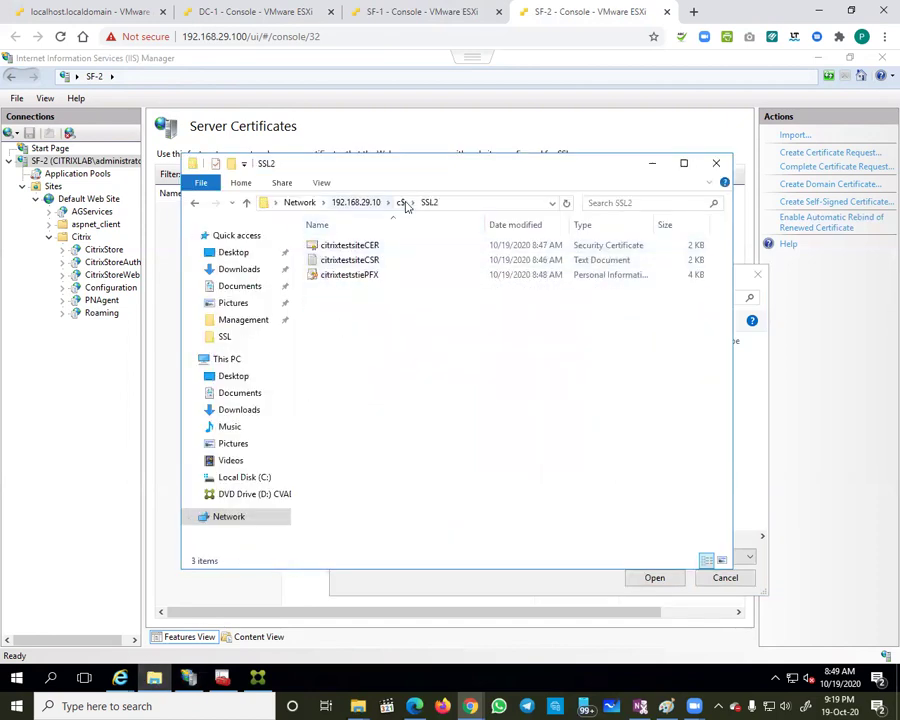
click(401, 202)
right_click(328, 336)
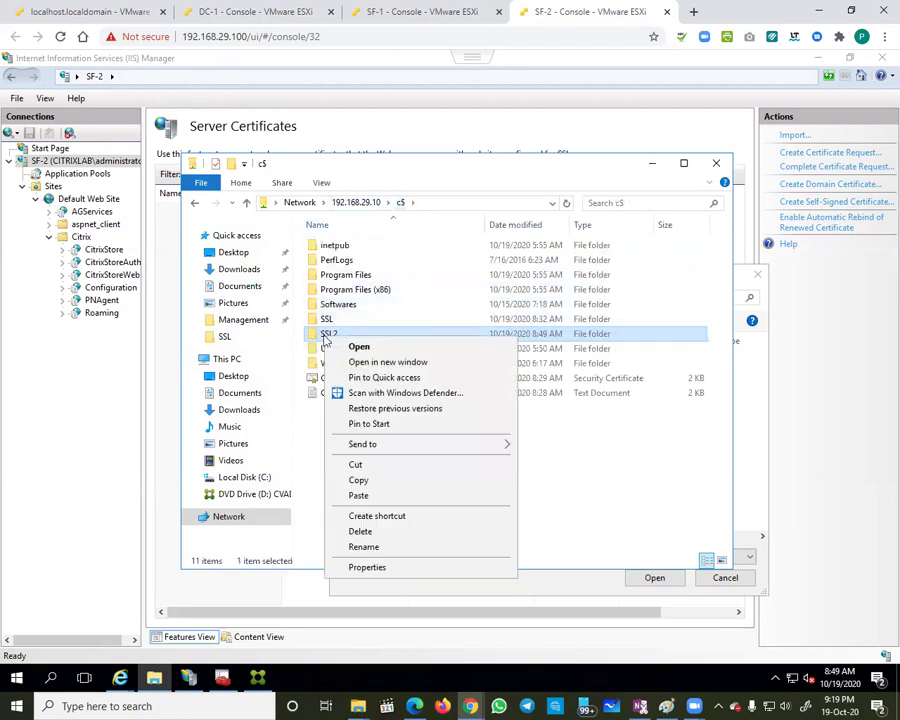
click(357, 479)
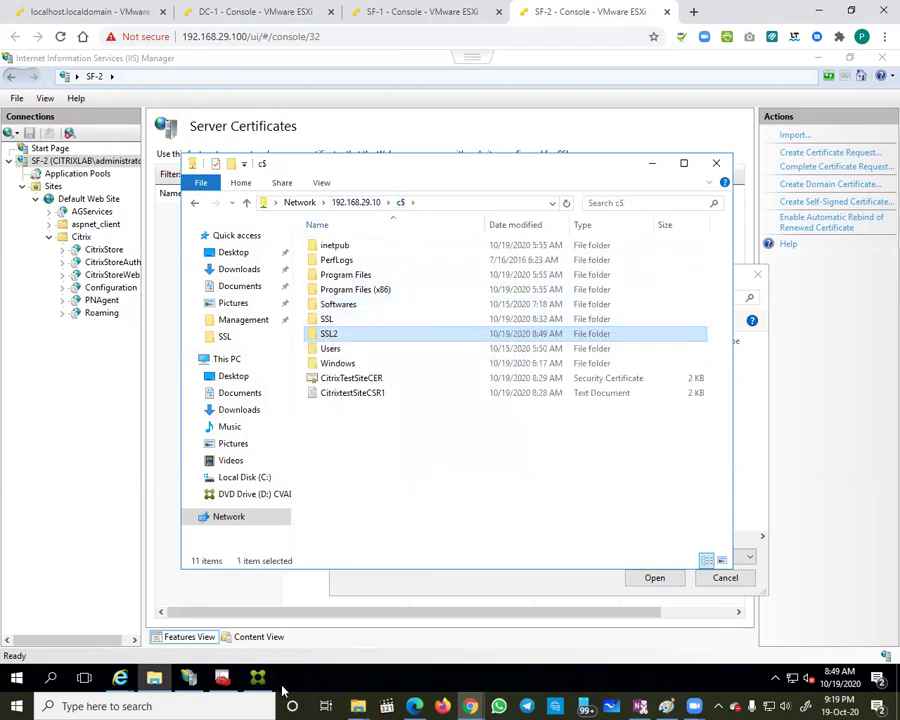
Step: Paste SSL2 onto the SF-2 desktop; the old SSL folder can't be deleted while in use
right_click(297, 682)
click(352, 579)
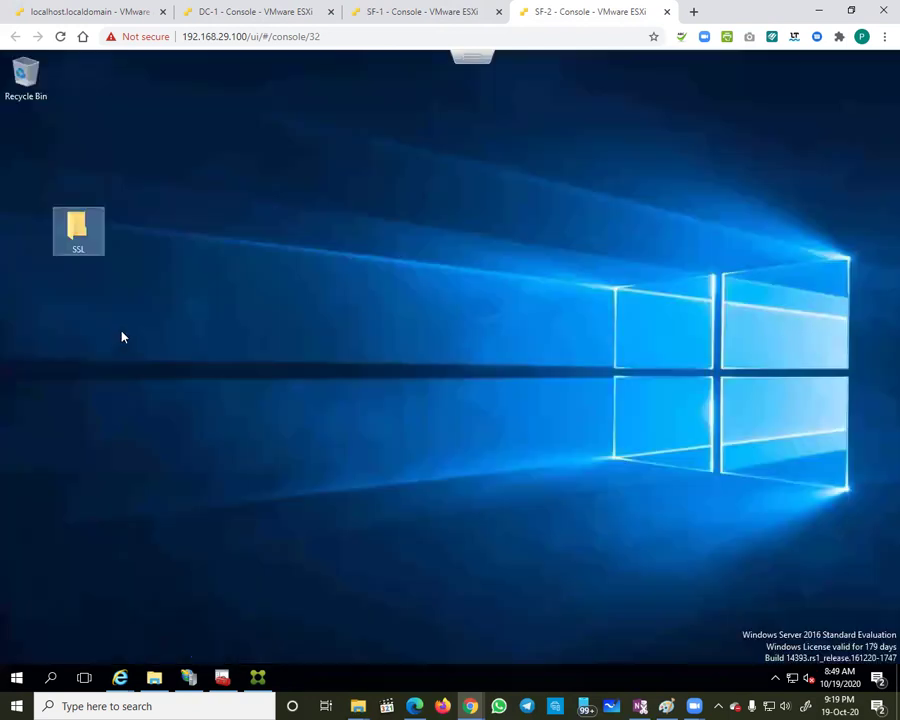
right_click(122, 316)
click(157, 376)
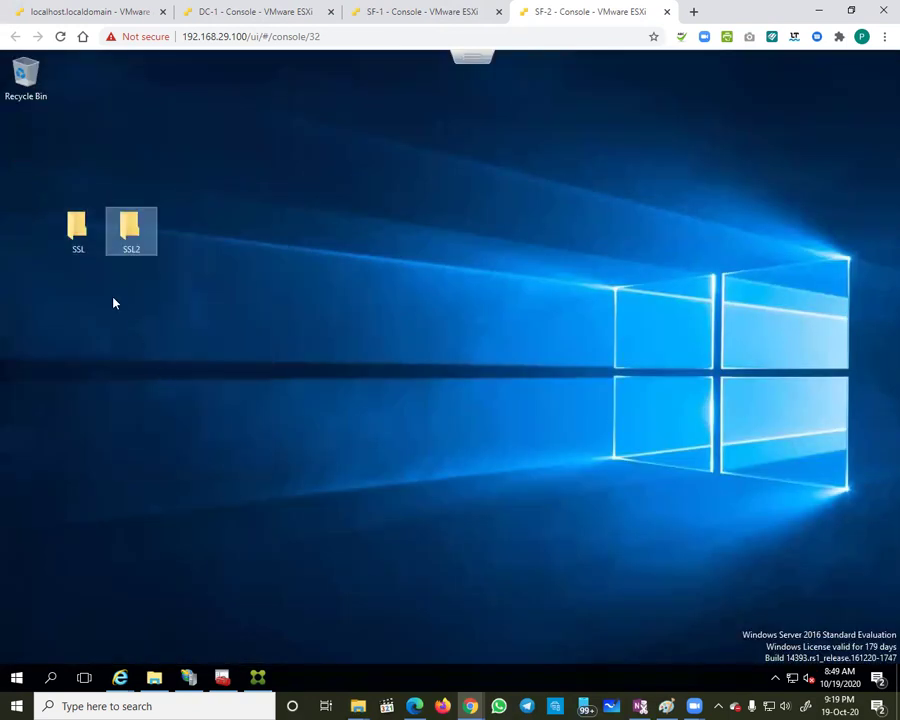
click(84, 240)
key(Delete)
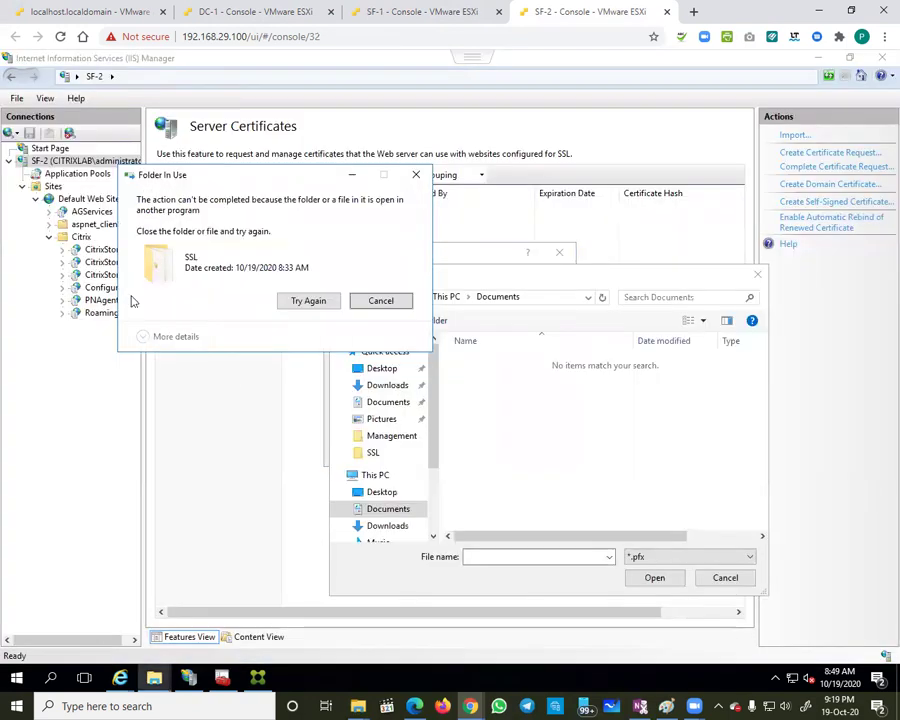
click(358, 304)
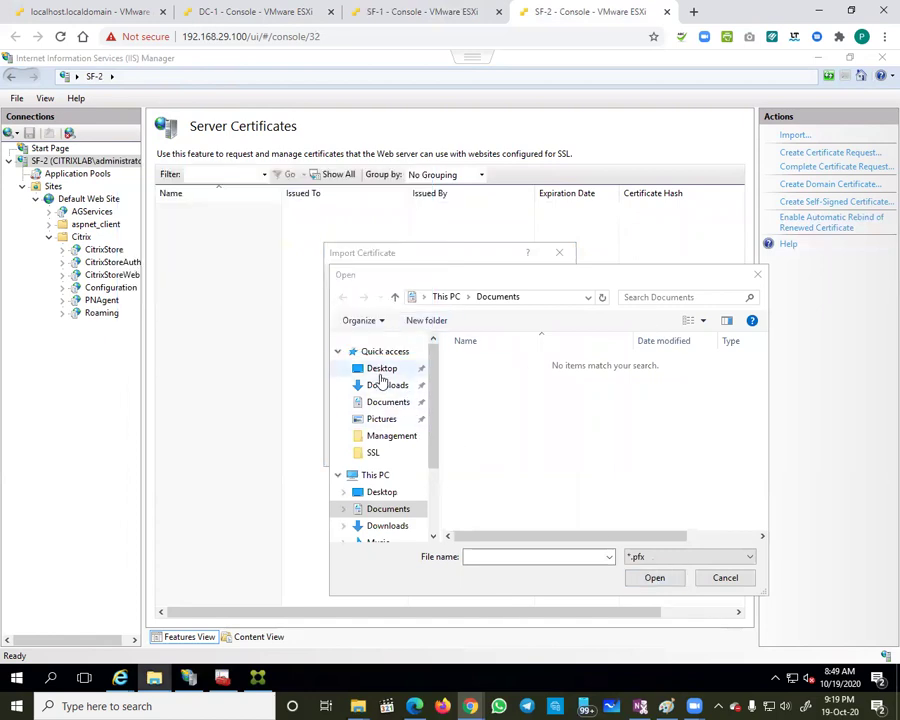
Step: Import citrixtestsitePFX from Desktop\SSL2 with its password
click(381, 372)
double_click(484, 378)
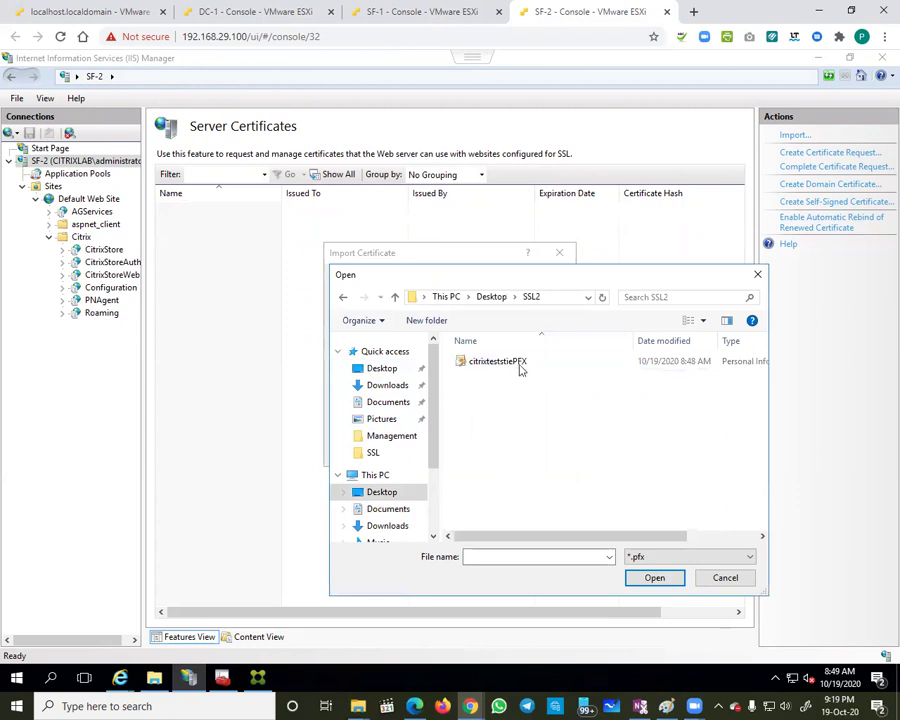
double_click(519, 365)
click(388, 343)
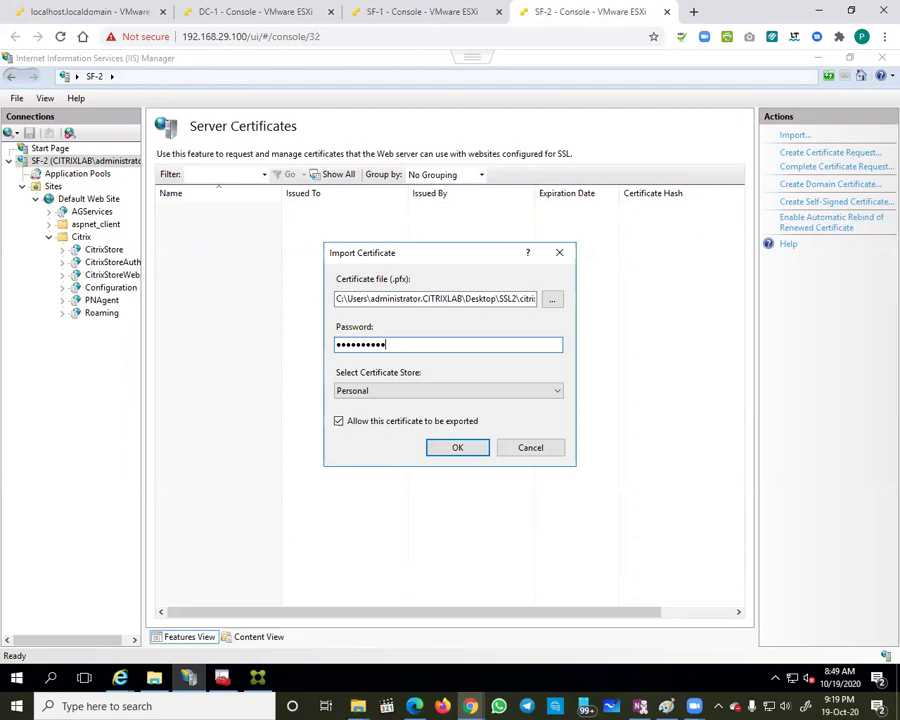
click(455, 447)
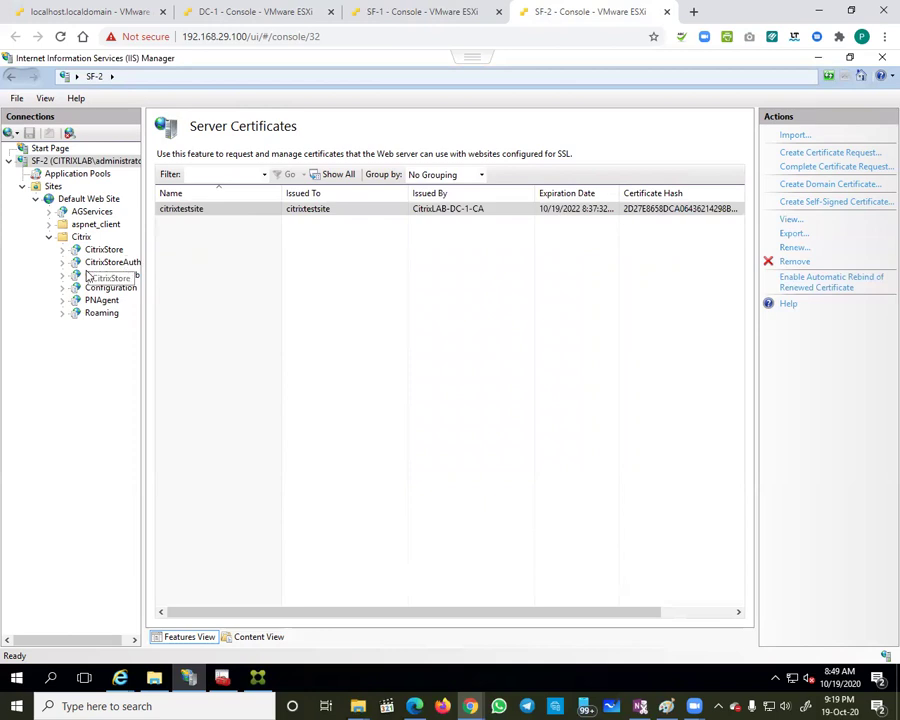
Step: Add an https port 443 binding to Default Web Site using the citrixtestsite certificate
click(82, 199)
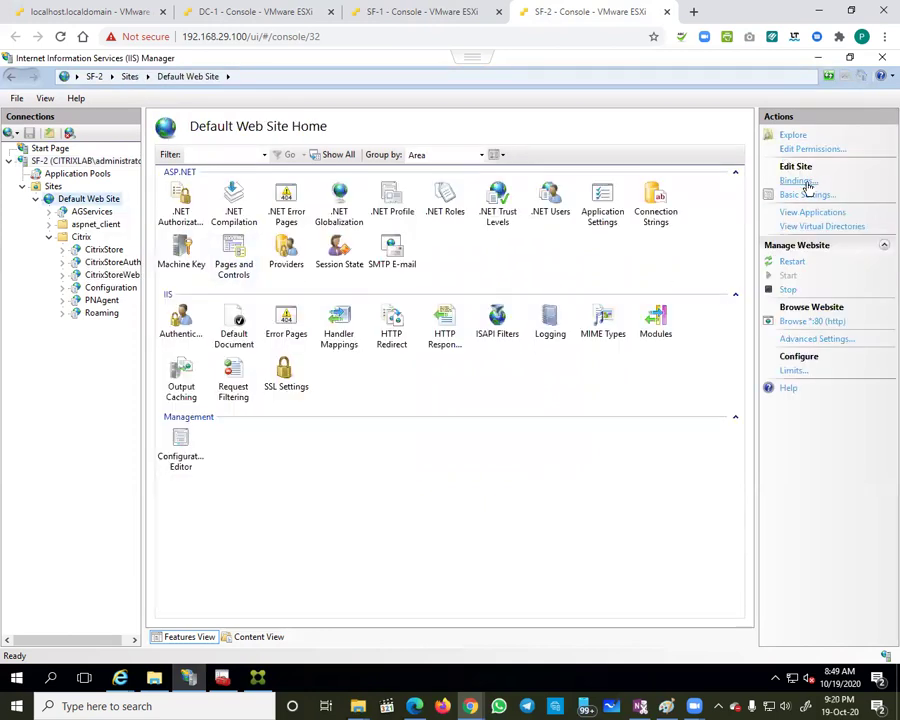
click(807, 183)
click(639, 265)
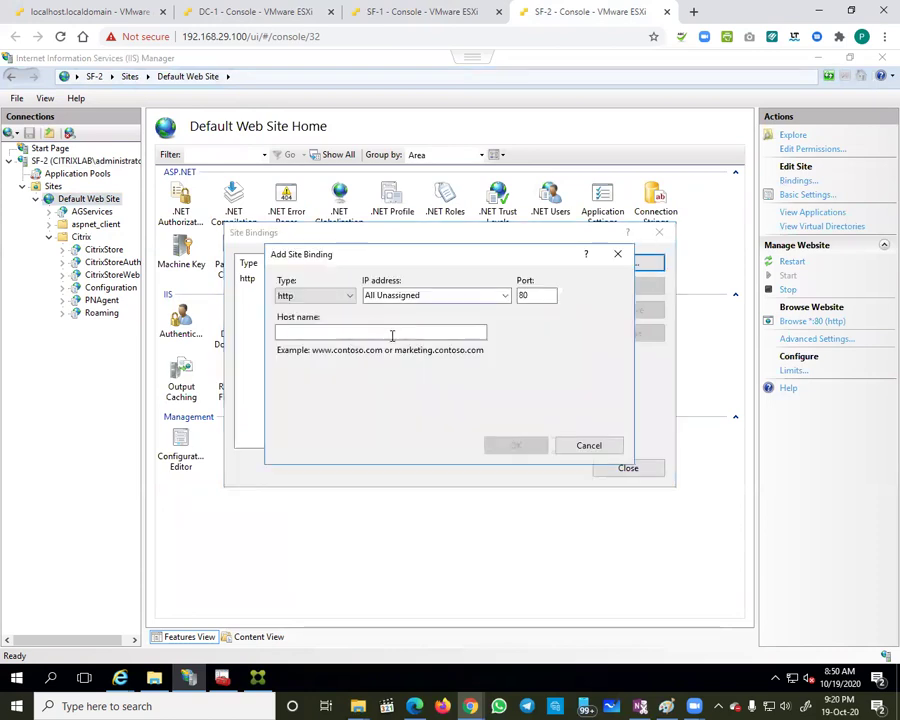
click(338, 296)
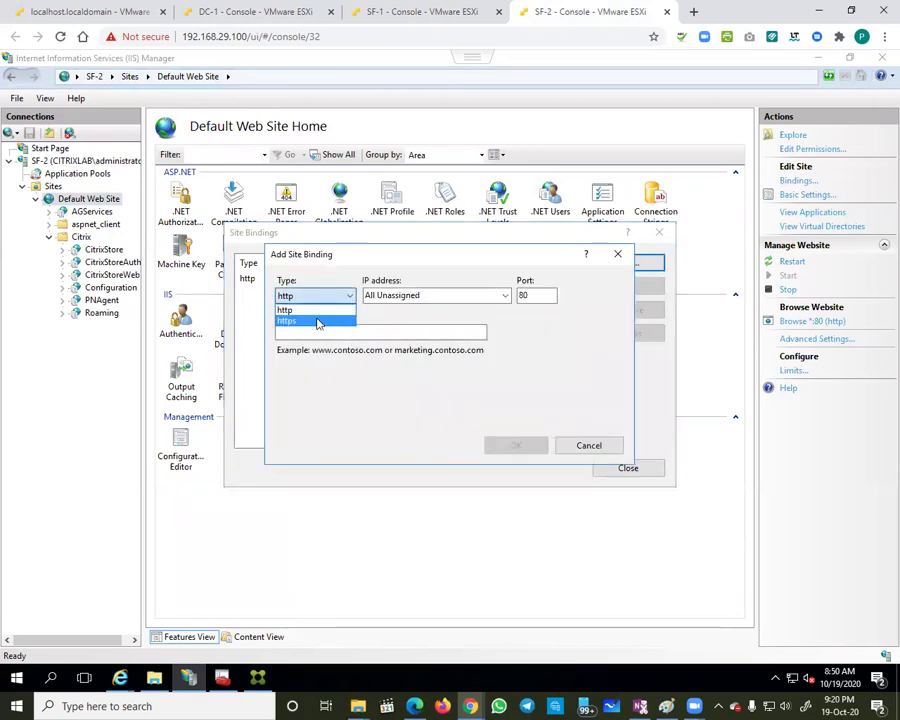
click(317, 322)
click(326, 408)
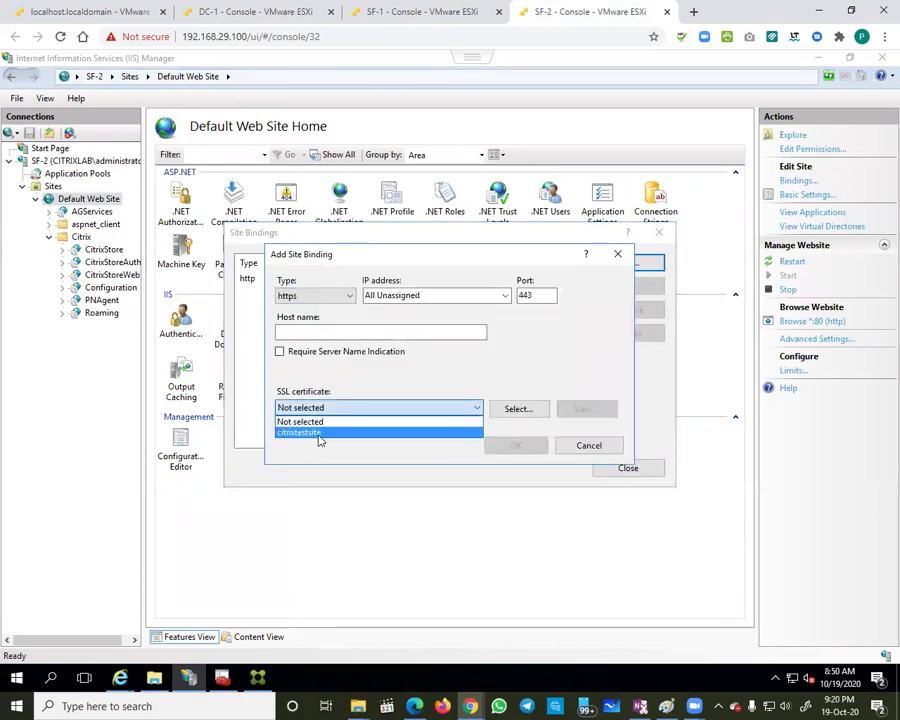
click(319, 436)
click(310, 333)
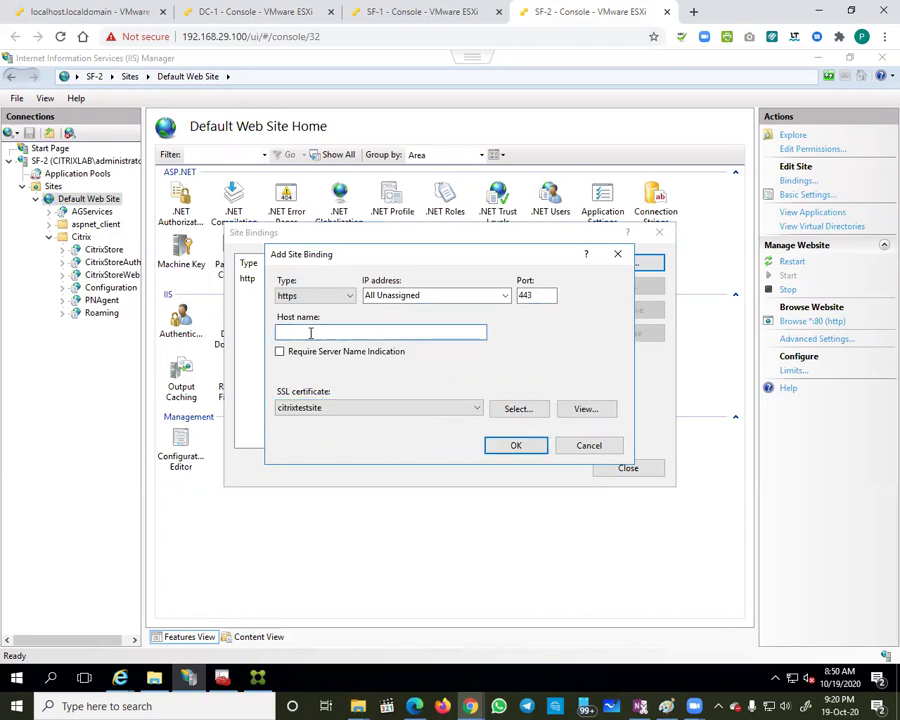